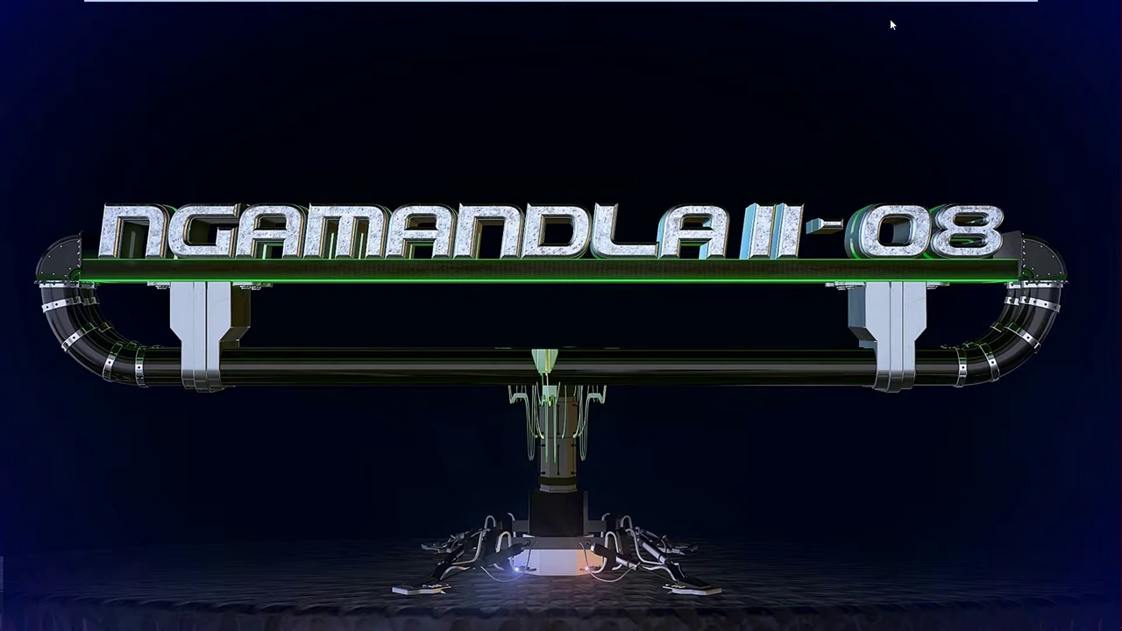
# Step: Open the System Protection settings in System Properties, starting from the properties of This PC in File Explorer
pyautogui.moveTo(1101, 77)
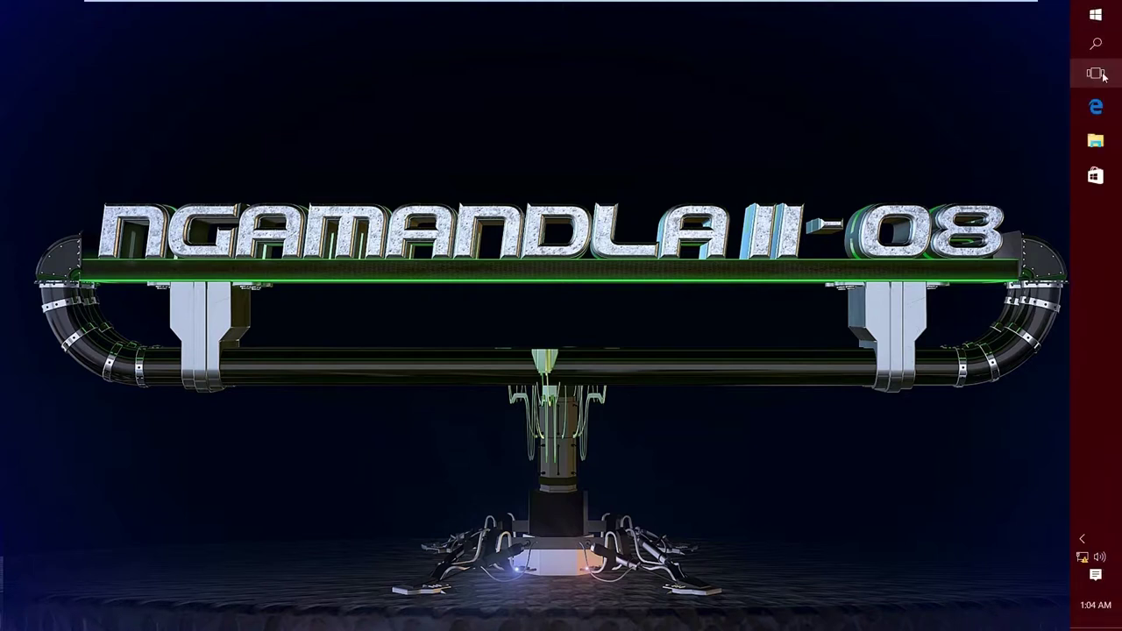
pyautogui.click(1095, 143)
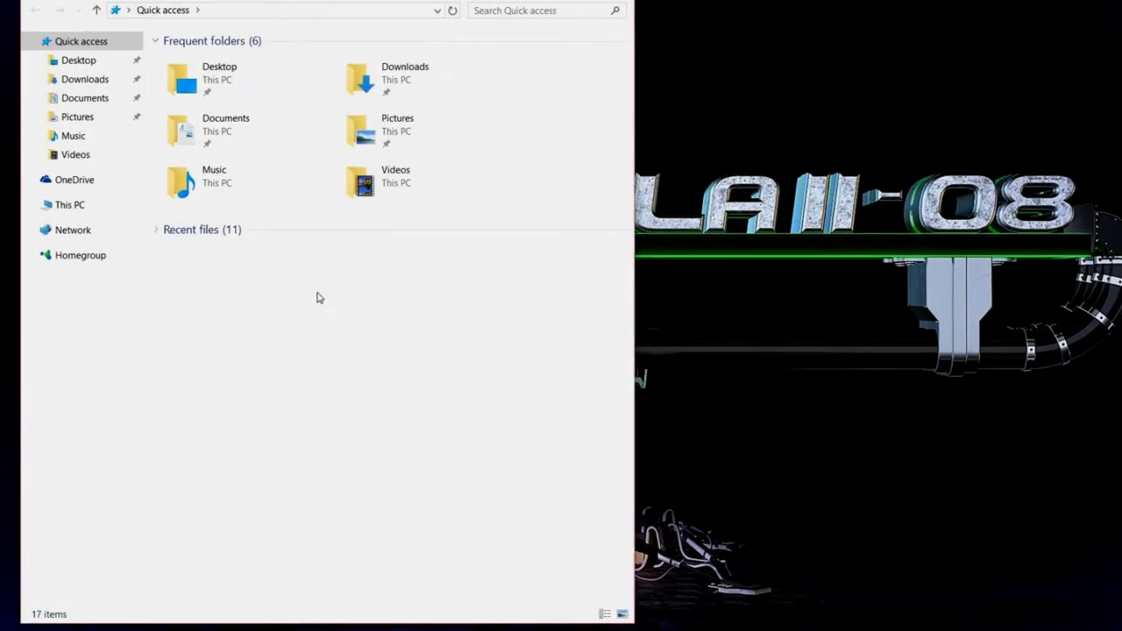
pyautogui.rightClick(85, 153)
pyautogui.click(138, 401)
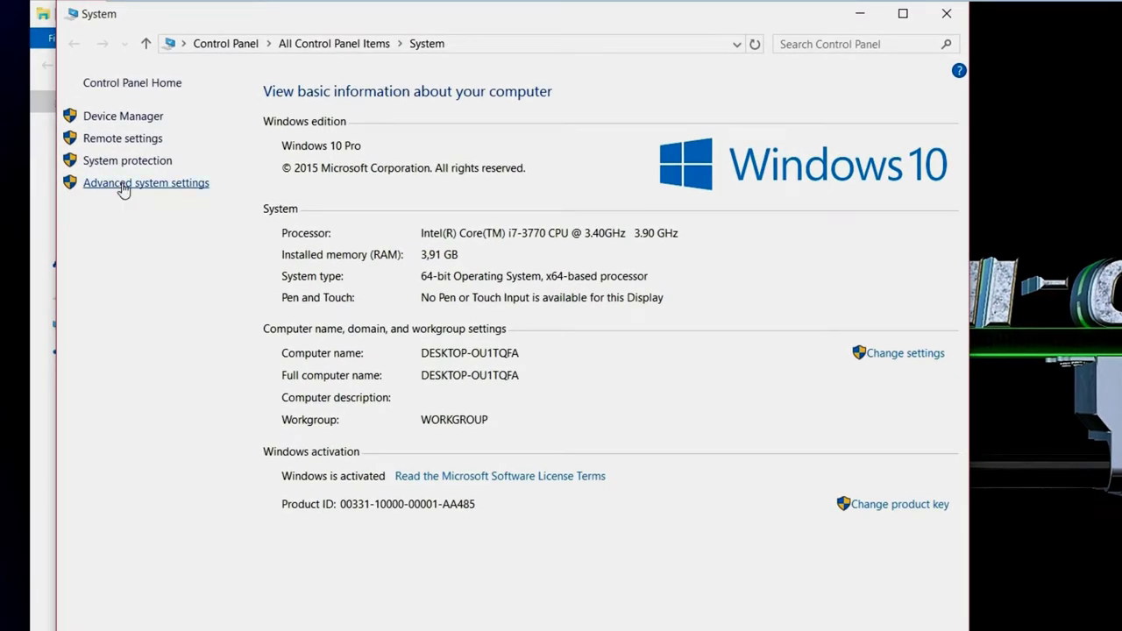
pyautogui.click(122, 184)
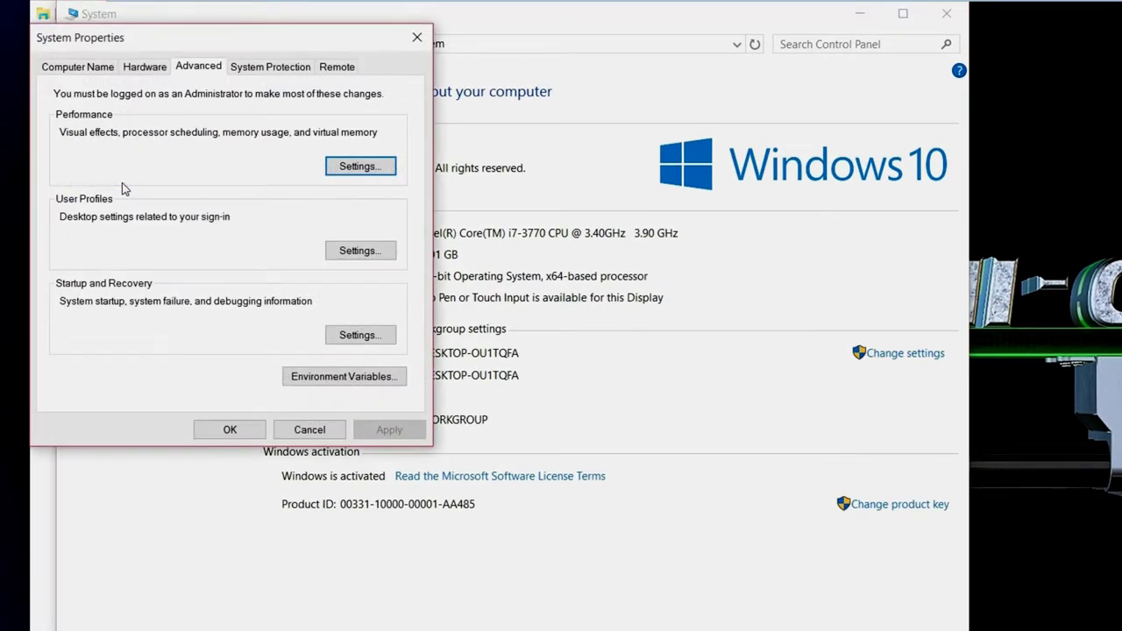
pyautogui.click(272, 68)
pyautogui.moveTo(283, 38); pyautogui.dragTo(828, 108)
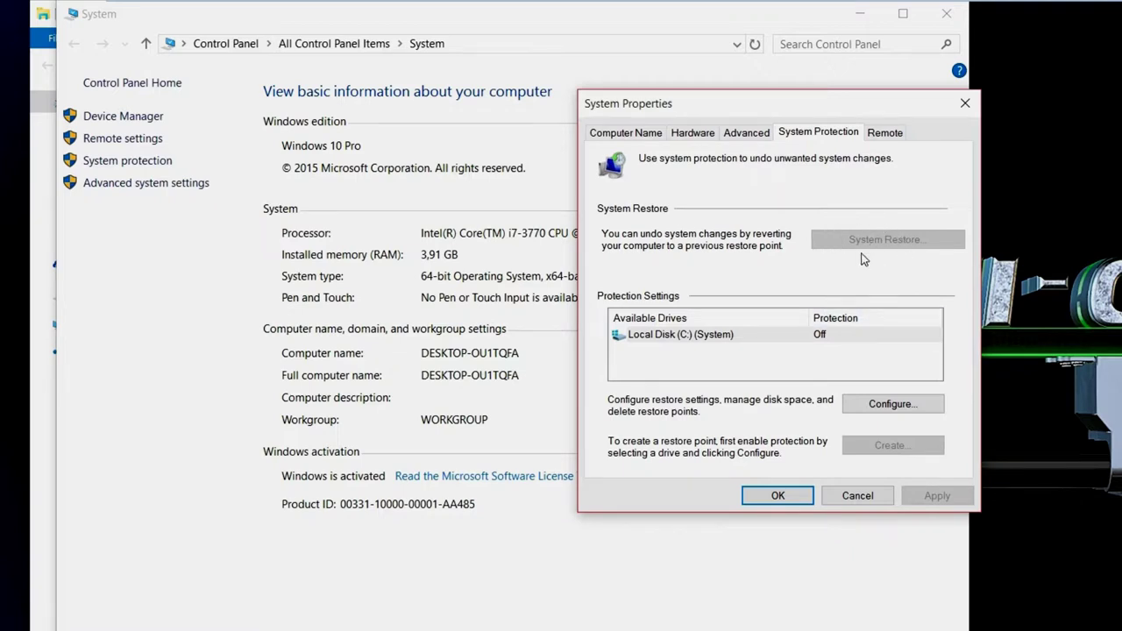
# Step: Switch to the Windows 8 virtual machine and open its System Protection settings from the computer's properties
pyautogui.click(872, 8)
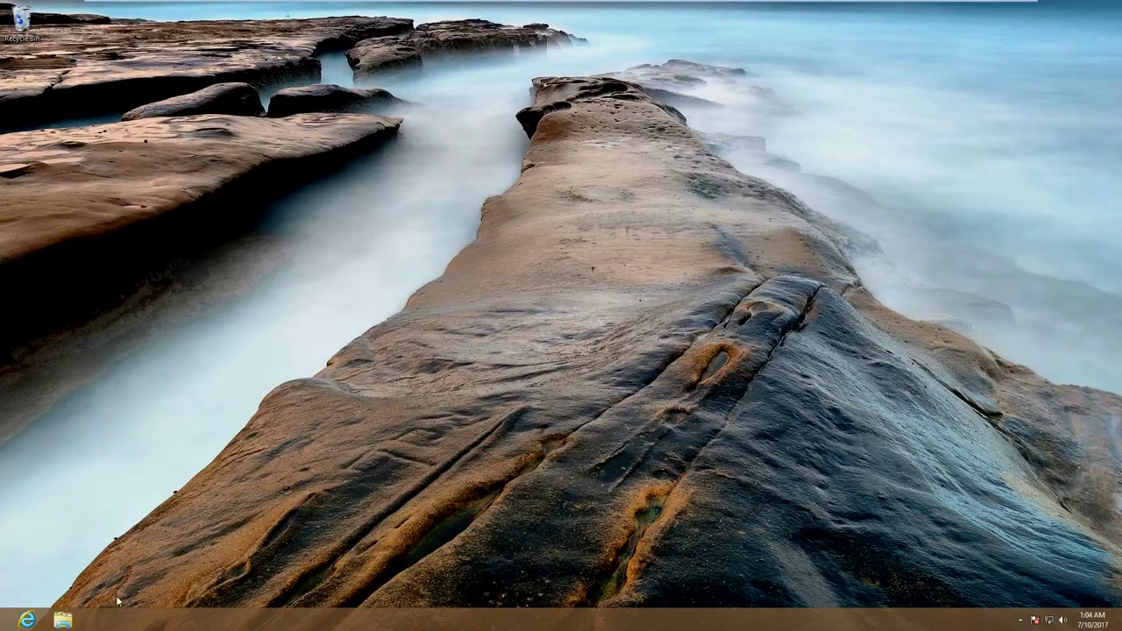
pyautogui.click(63, 621)
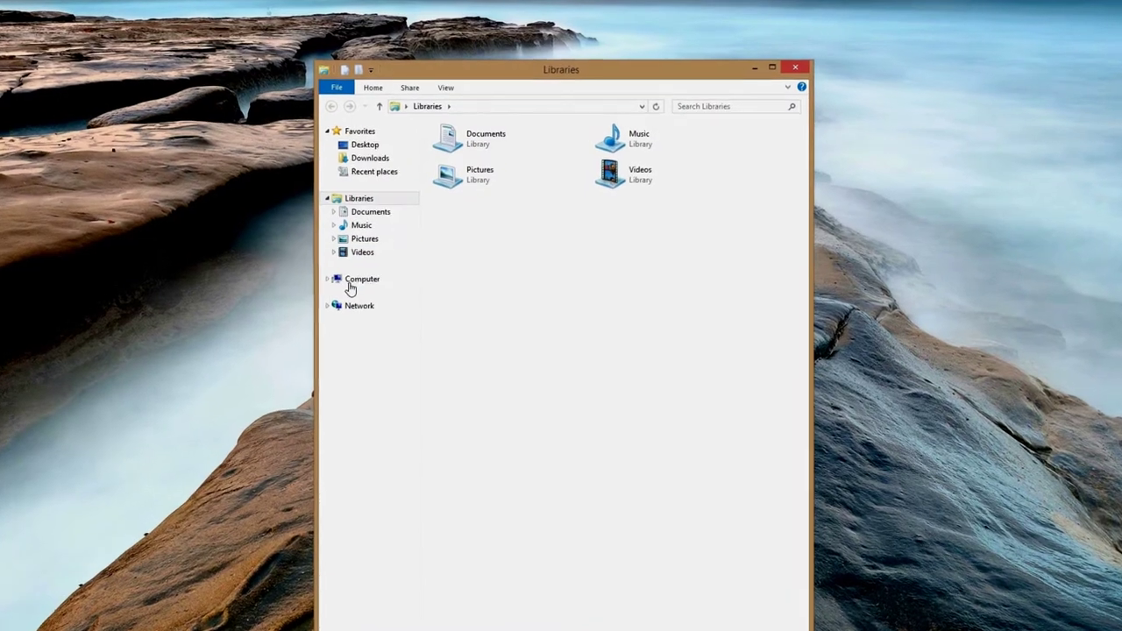
pyautogui.rightClick(373, 265)
pyautogui.click(380, 461)
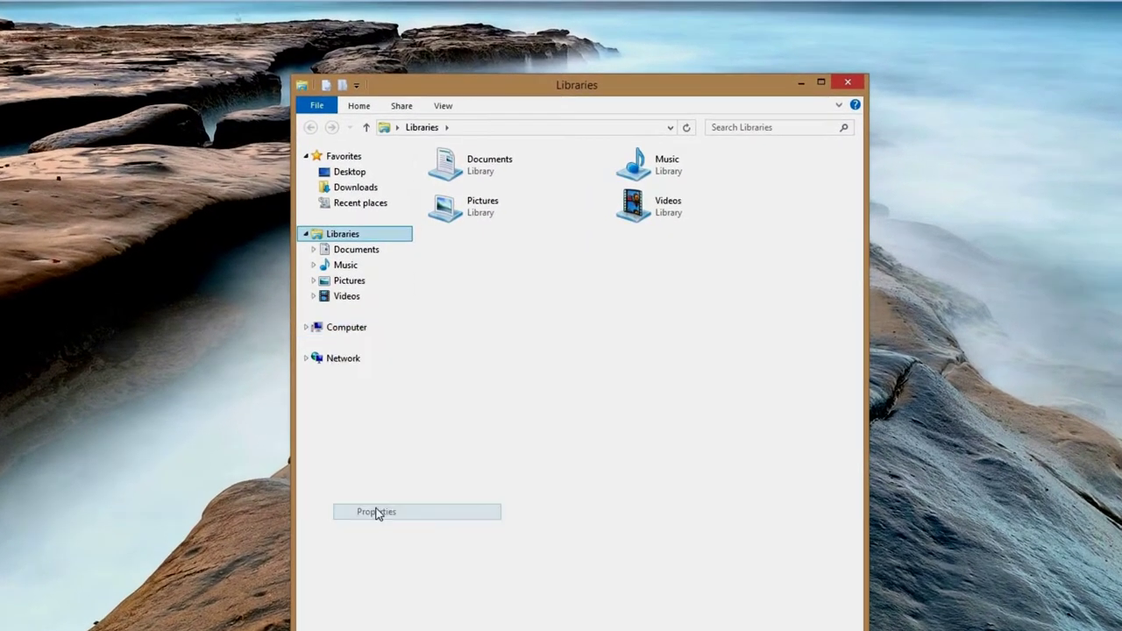
pyautogui.click(565, 164)
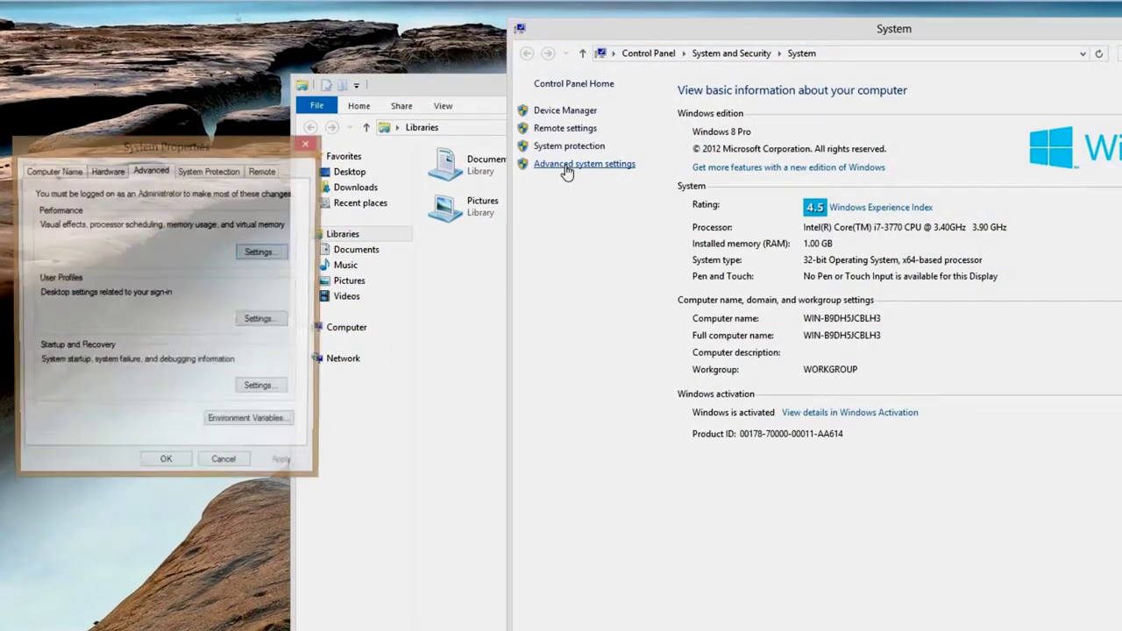
pyautogui.click(218, 175)
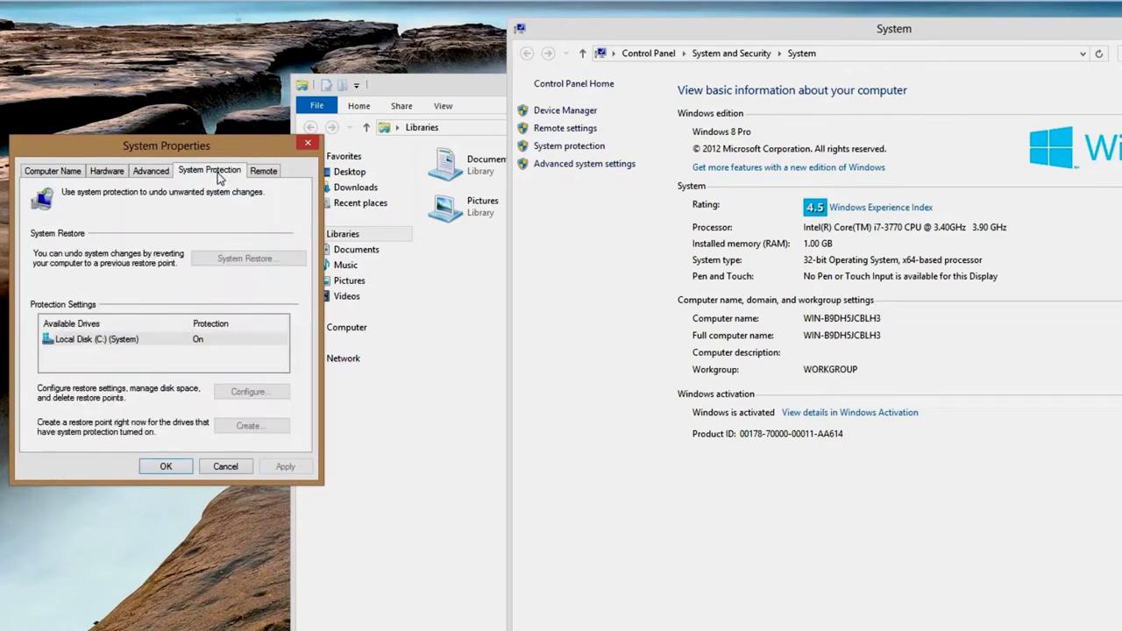
pyautogui.moveTo(226, 145); pyautogui.dragTo(380, 128)
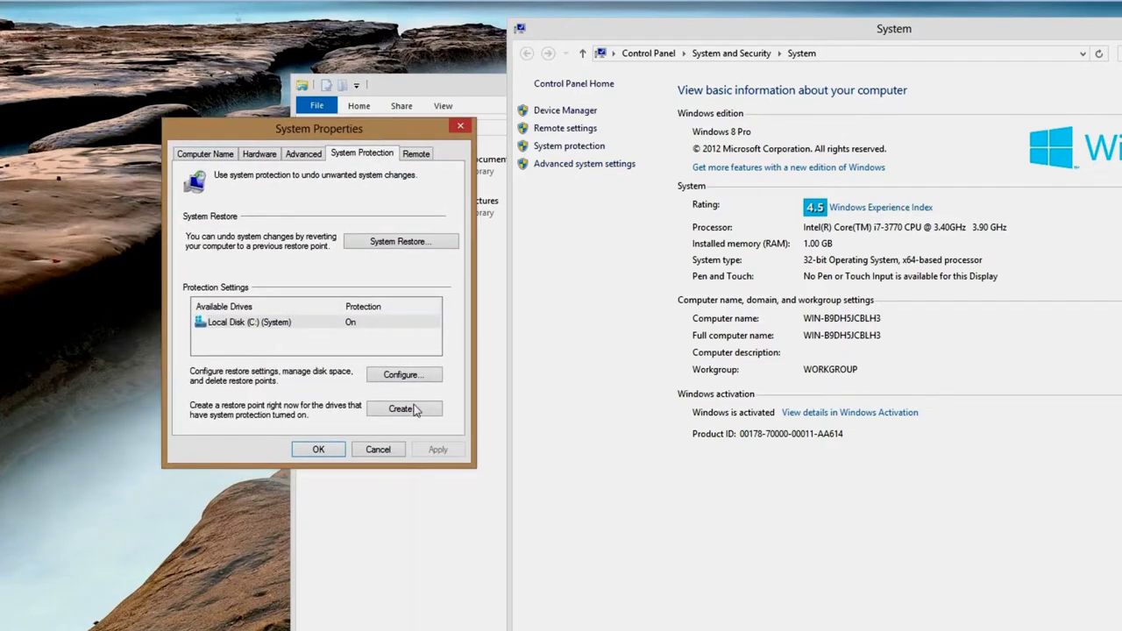
# Step: Take System Restore to the final confirmation with the 7/4/2017 Windows Modules Installer restore point, then decline and cancel the restore
pyautogui.click(392, 243)
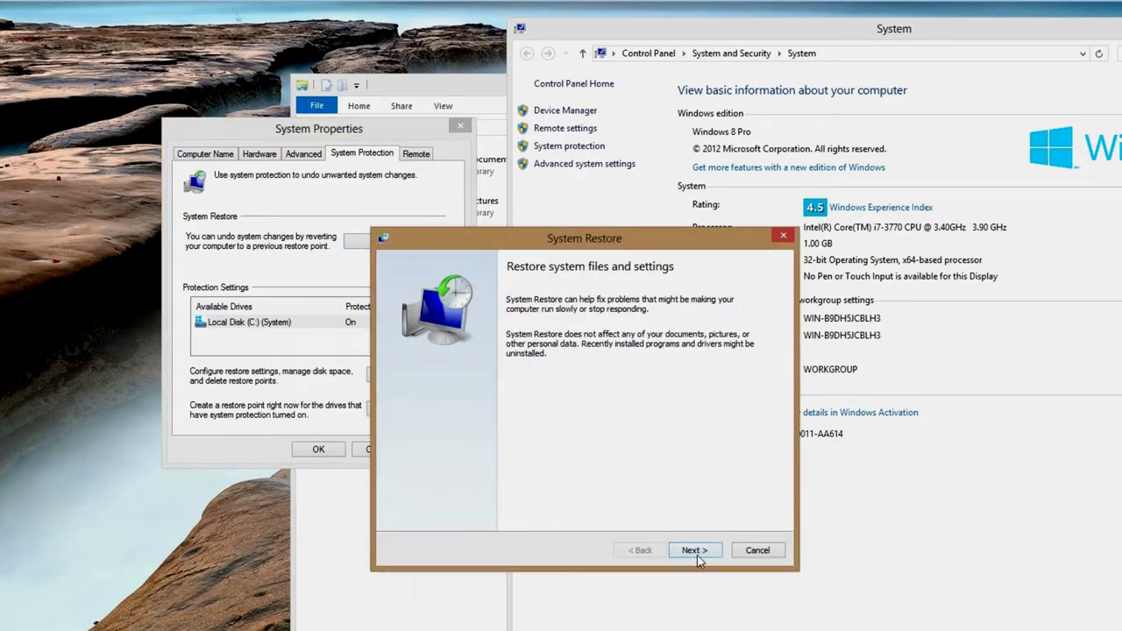
pyautogui.click(695, 550)
pyautogui.moveTo(624, 238); pyautogui.dragTo(558, 224)
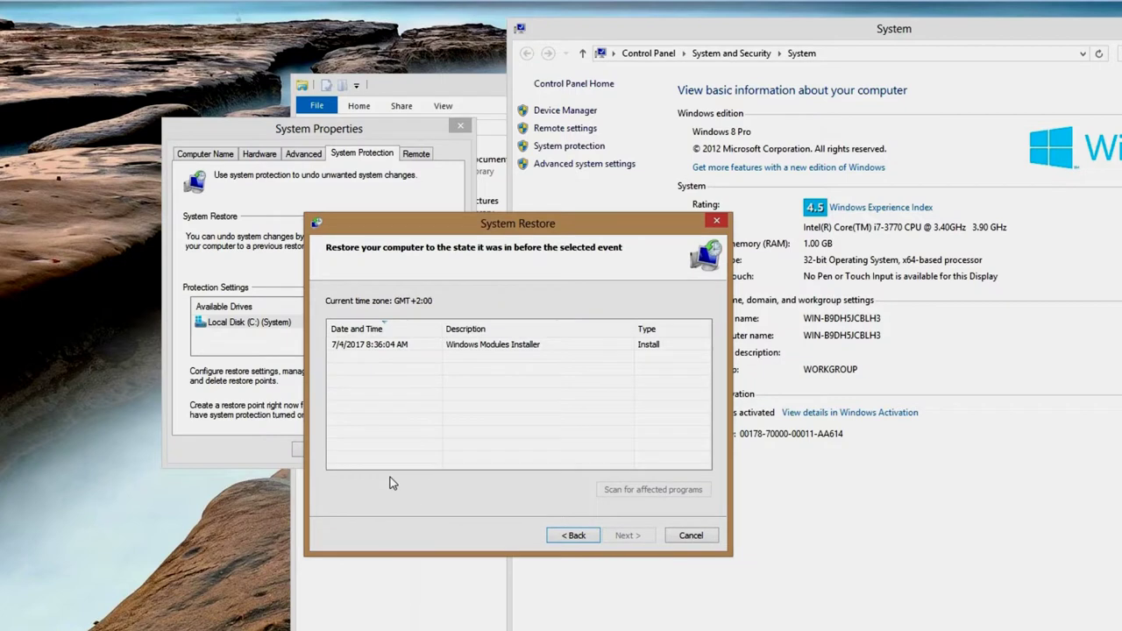
pyautogui.click(378, 349)
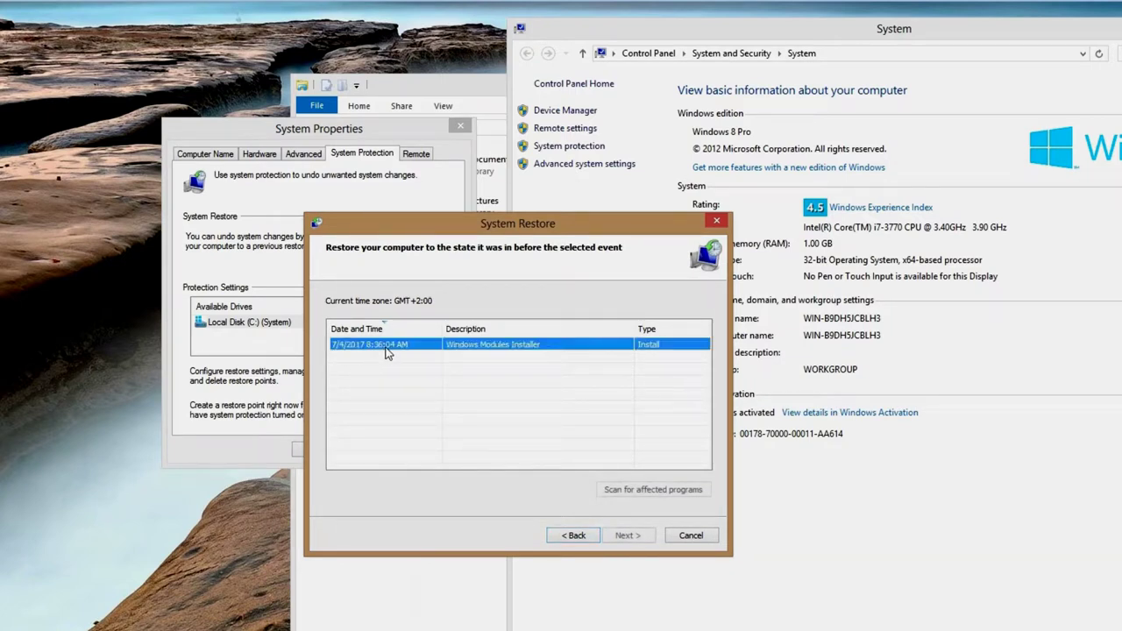
pyautogui.click(630, 540)
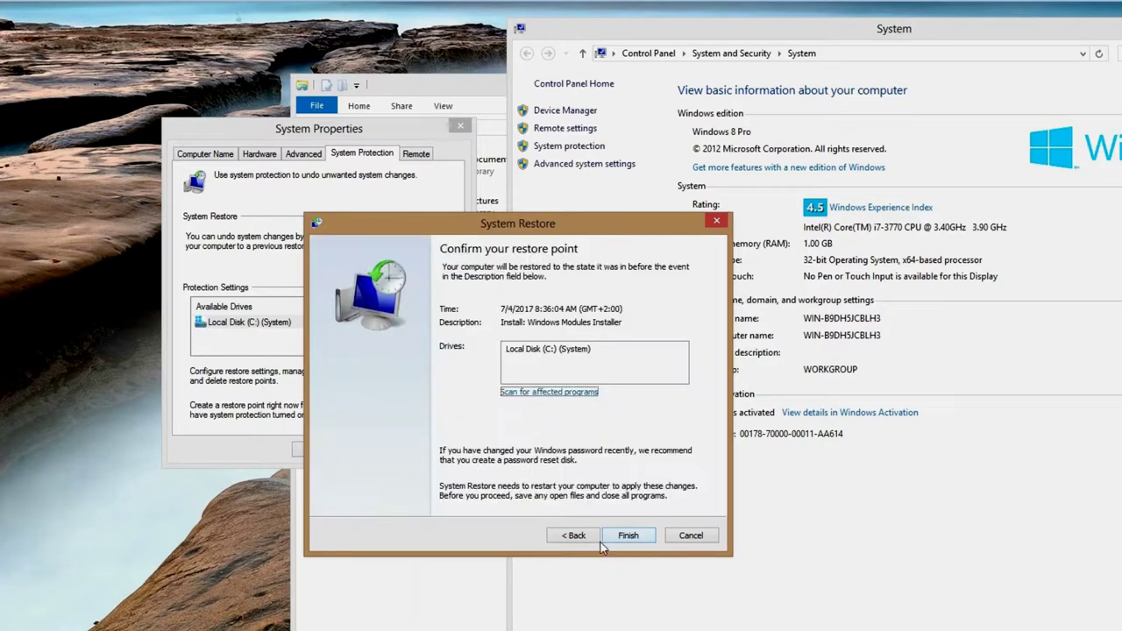
pyautogui.click(644, 544)
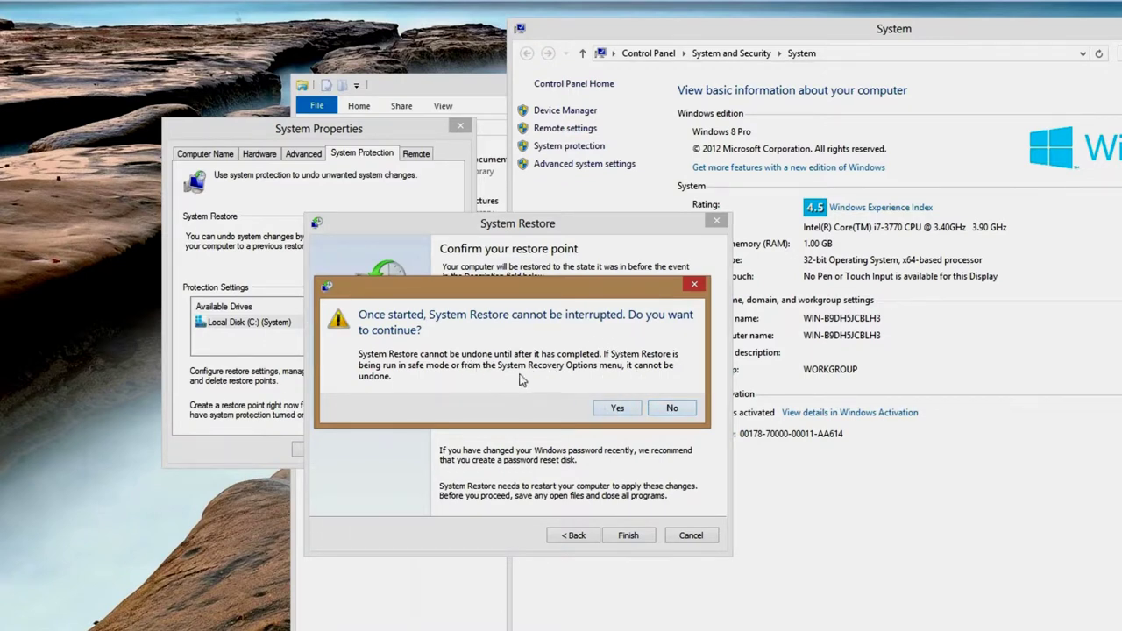
pyautogui.click(670, 409)
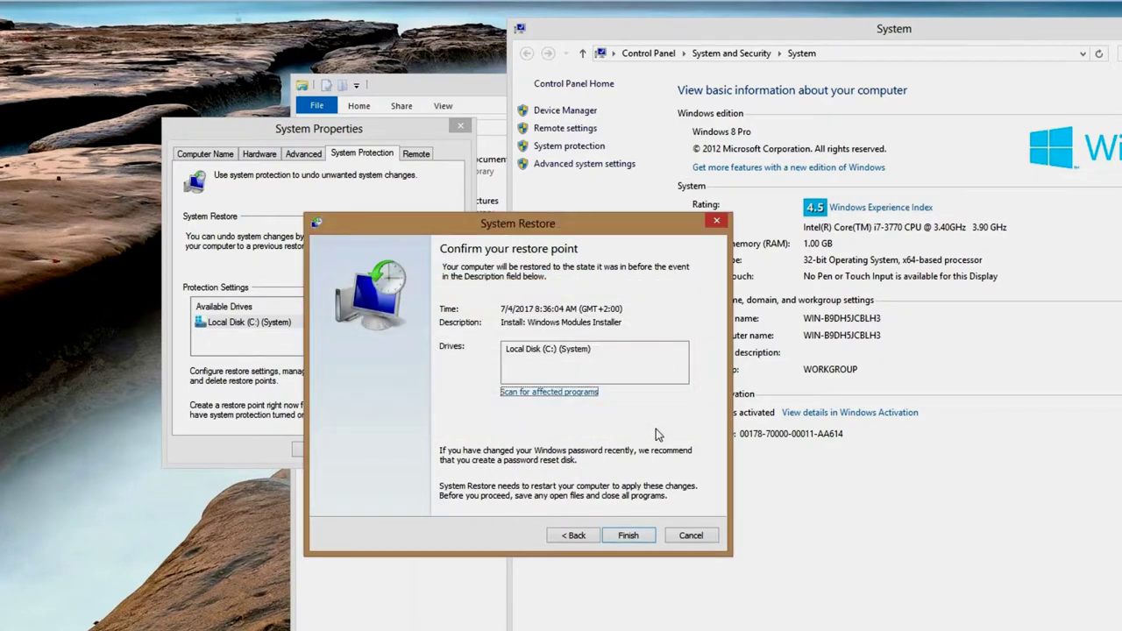
pyautogui.click(691, 536)
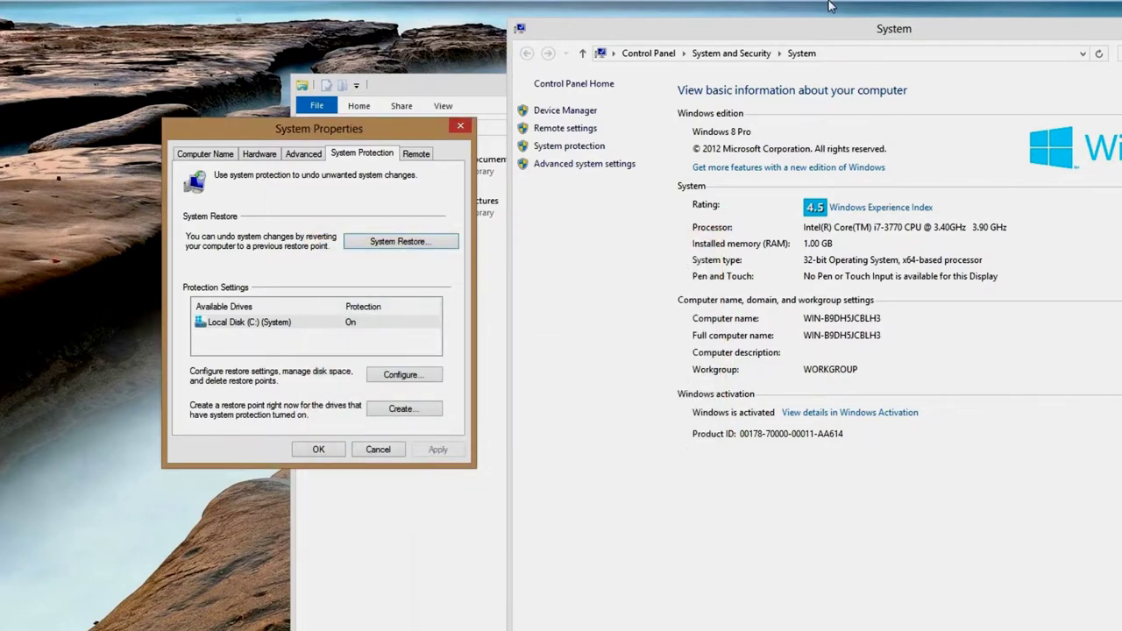
# Step: In the Windows 10 x64 virtual machine, turn on system protection for Local Disk (C:) with maximum disk usage at 17% (5,02 GB)
pyautogui.click(934, 10)
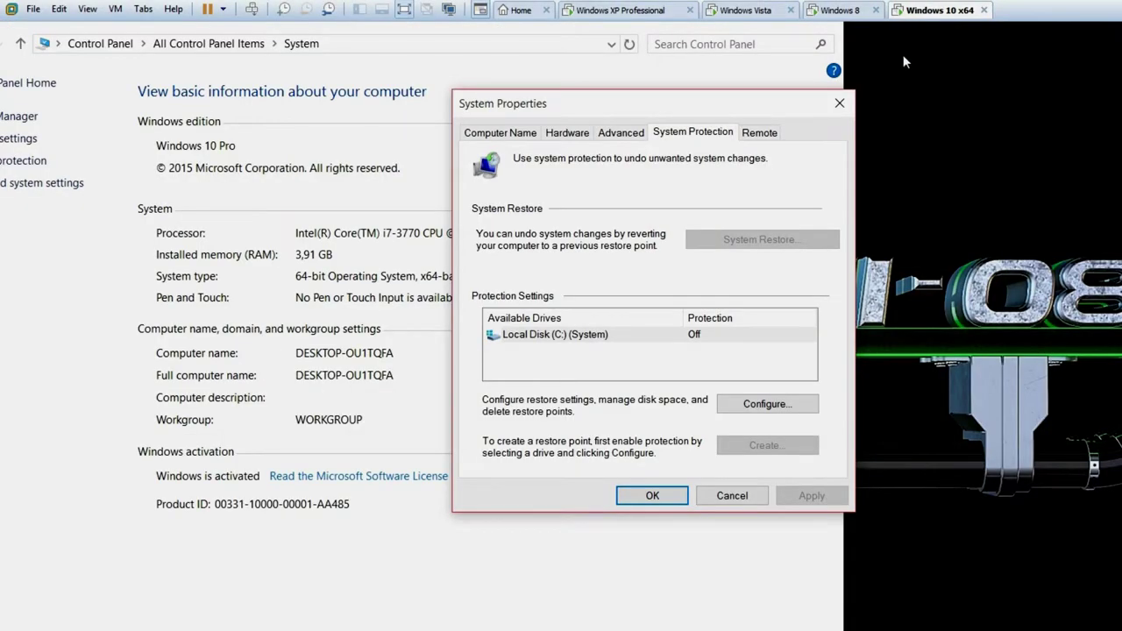
pyautogui.moveTo(765, 102); pyautogui.dragTo(755, 105)
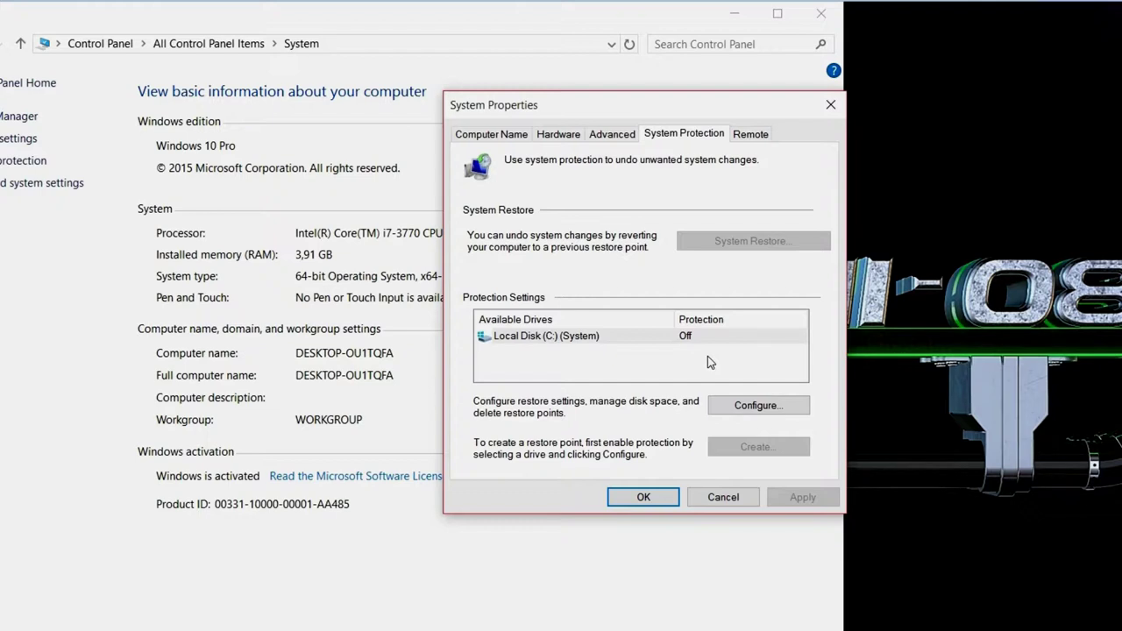
pyautogui.click(747, 407)
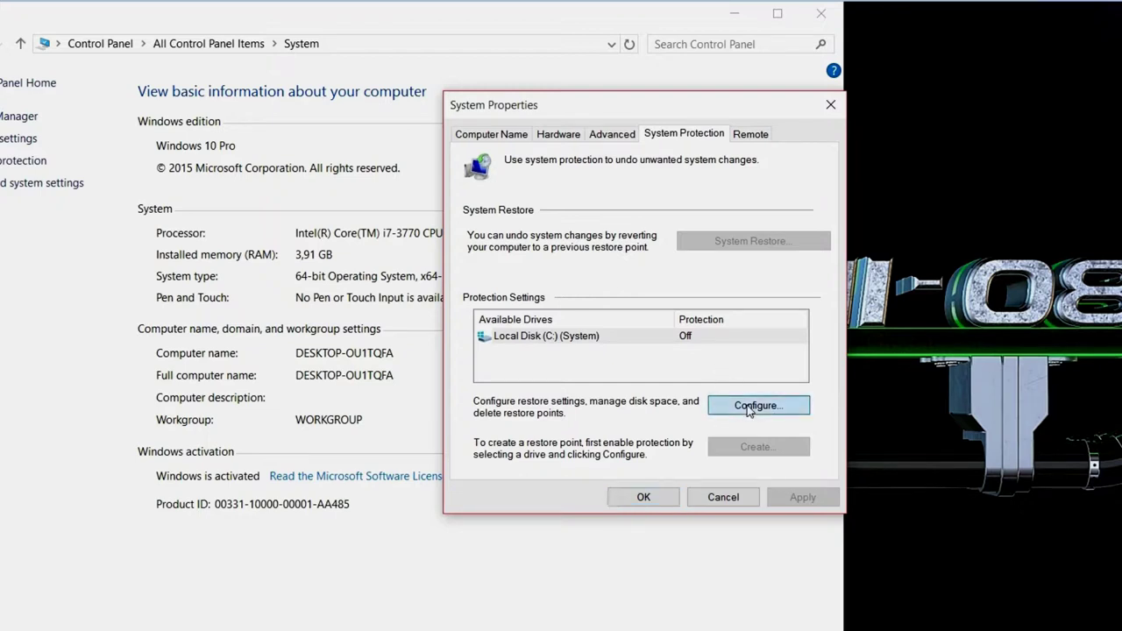
pyautogui.click(529, 237)
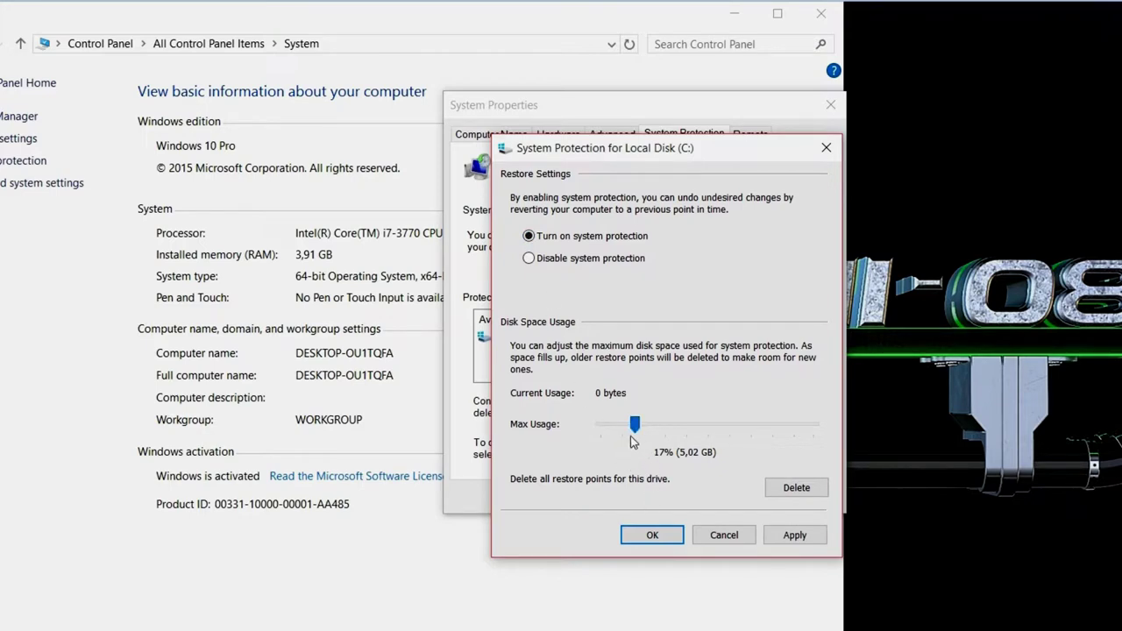
pyautogui.moveTo(636, 429); pyautogui.dragTo(663, 431)
pyautogui.moveTo(663, 426); pyautogui.dragTo(637, 432)
pyautogui.click(818, 543)
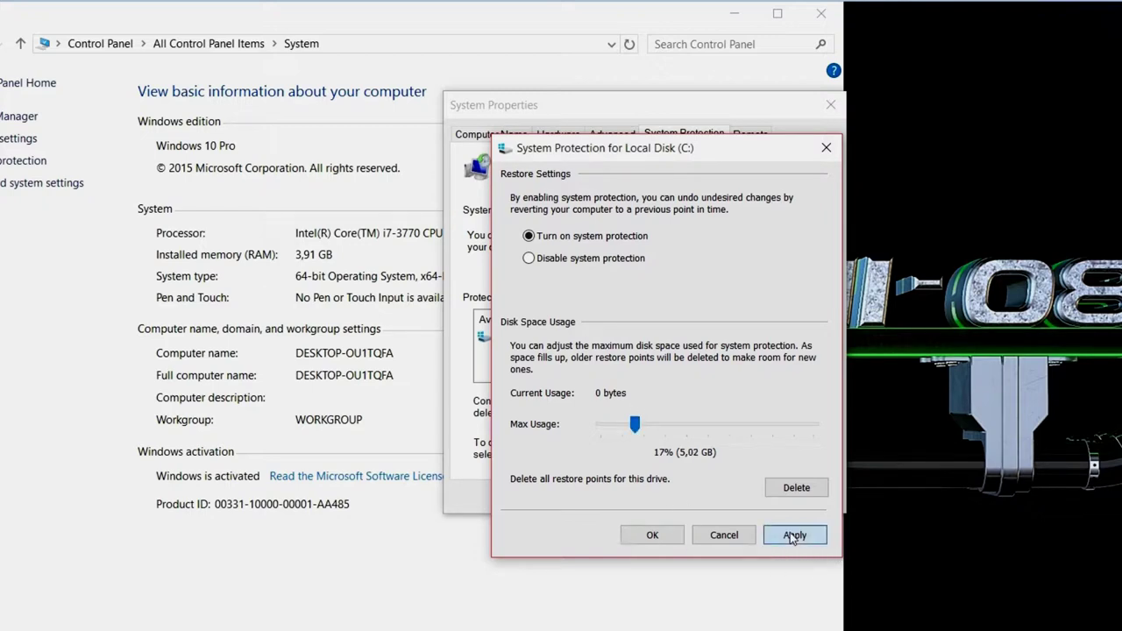
pyautogui.click(651, 536)
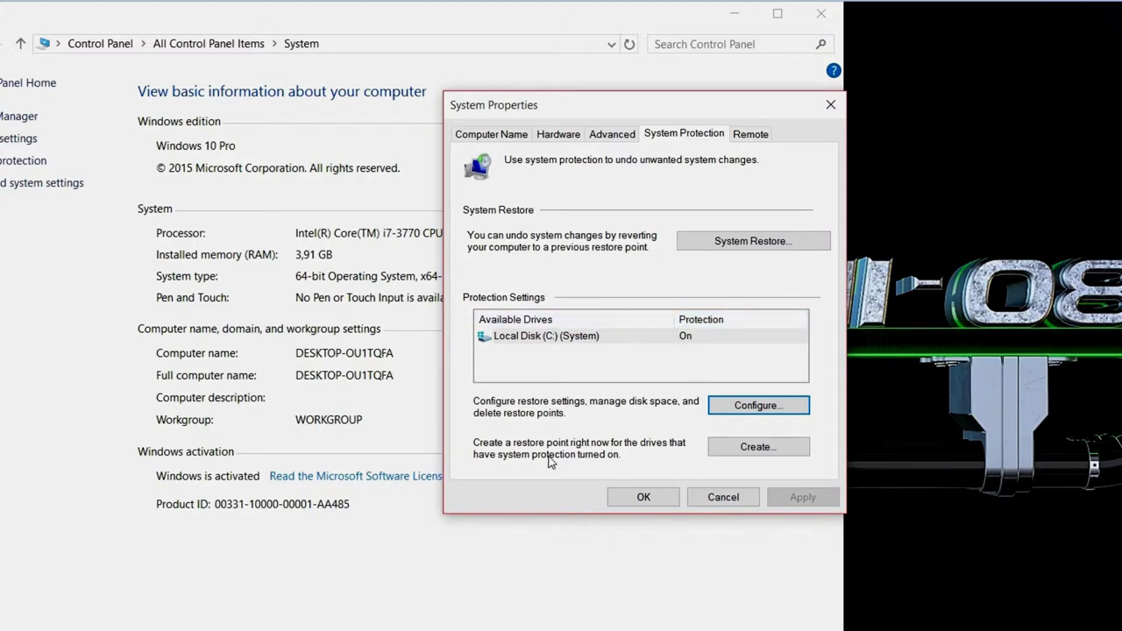
# Step: Check System Restore for existing restore points and create a manual restore point, entering a person's name as its description
pyautogui.click(728, 242)
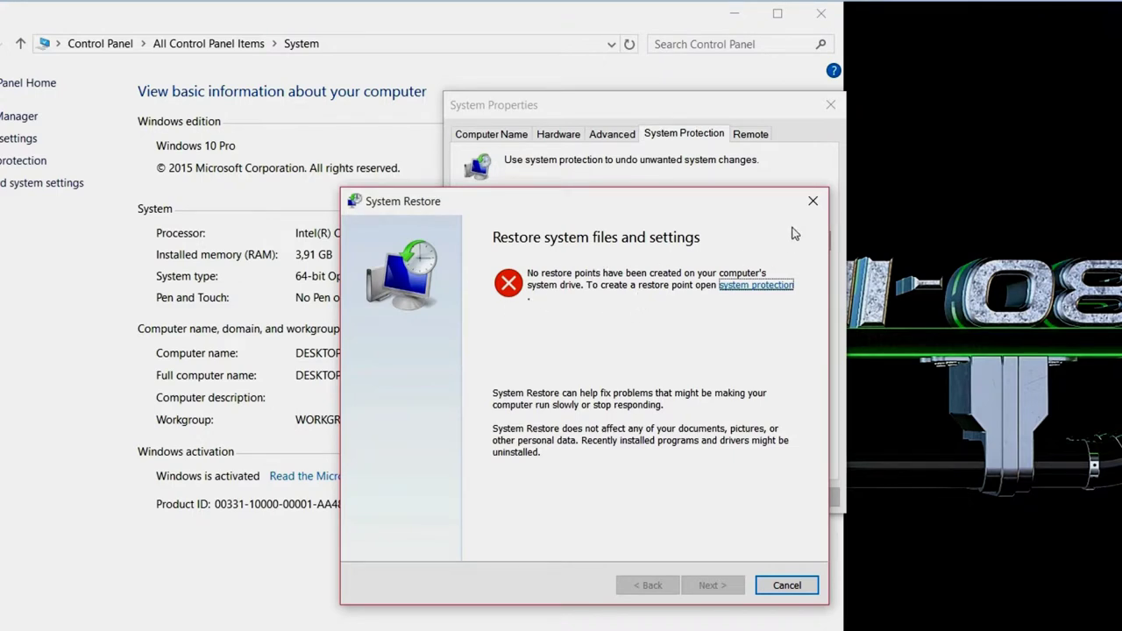
pyautogui.click(814, 203)
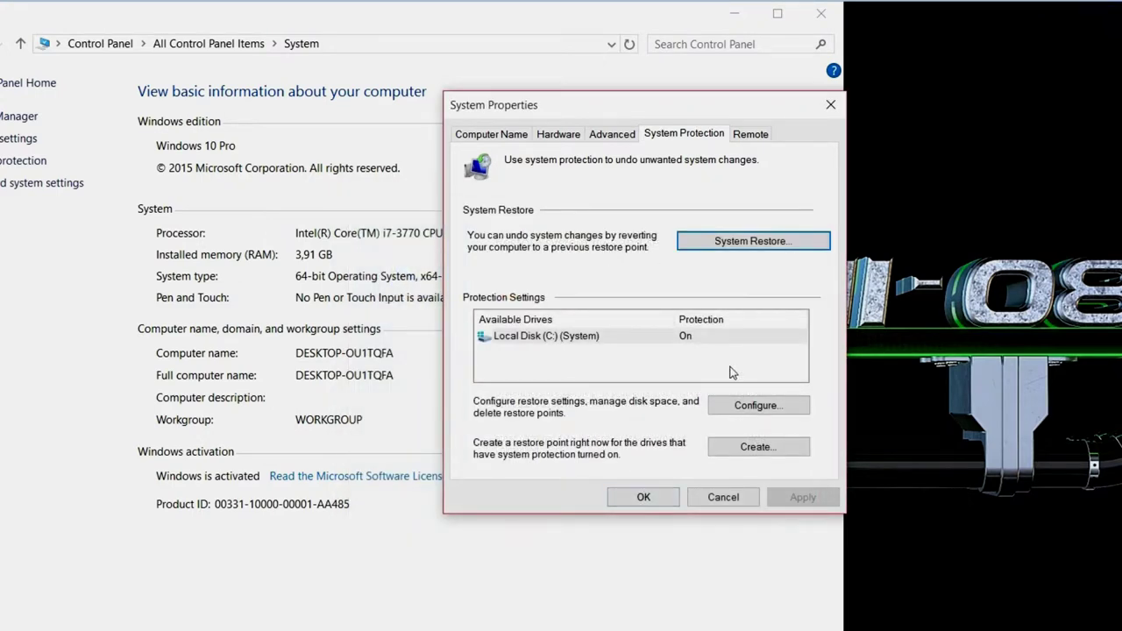
pyautogui.click(754, 449)
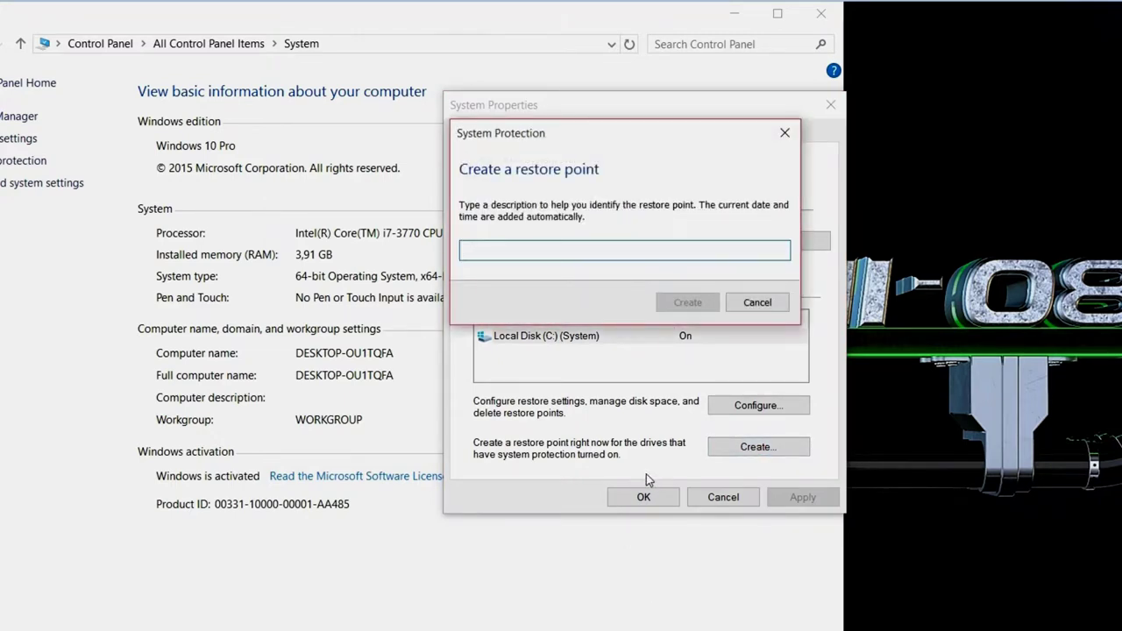
pyautogui.write('Mfundo')
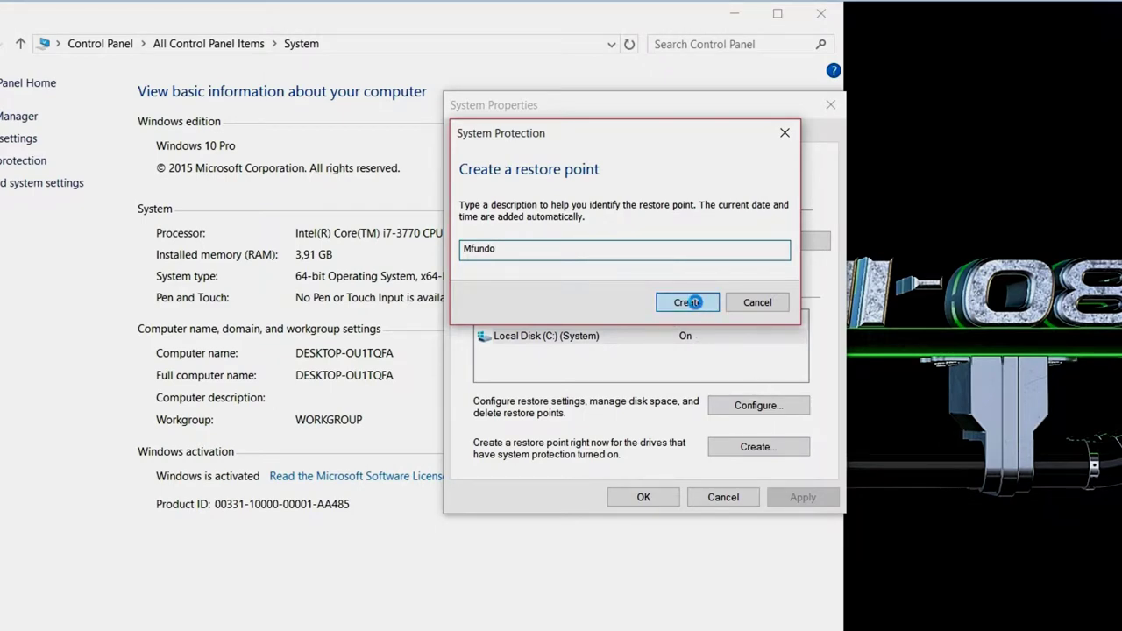
pyautogui.click(674, 301)
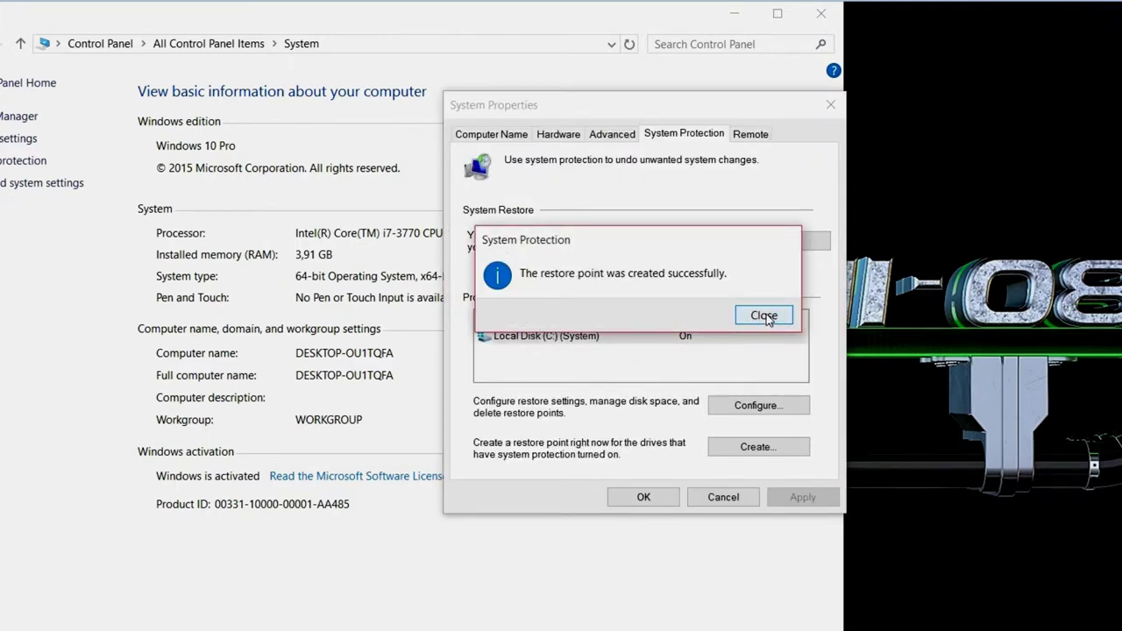
pyautogui.click(764, 315)
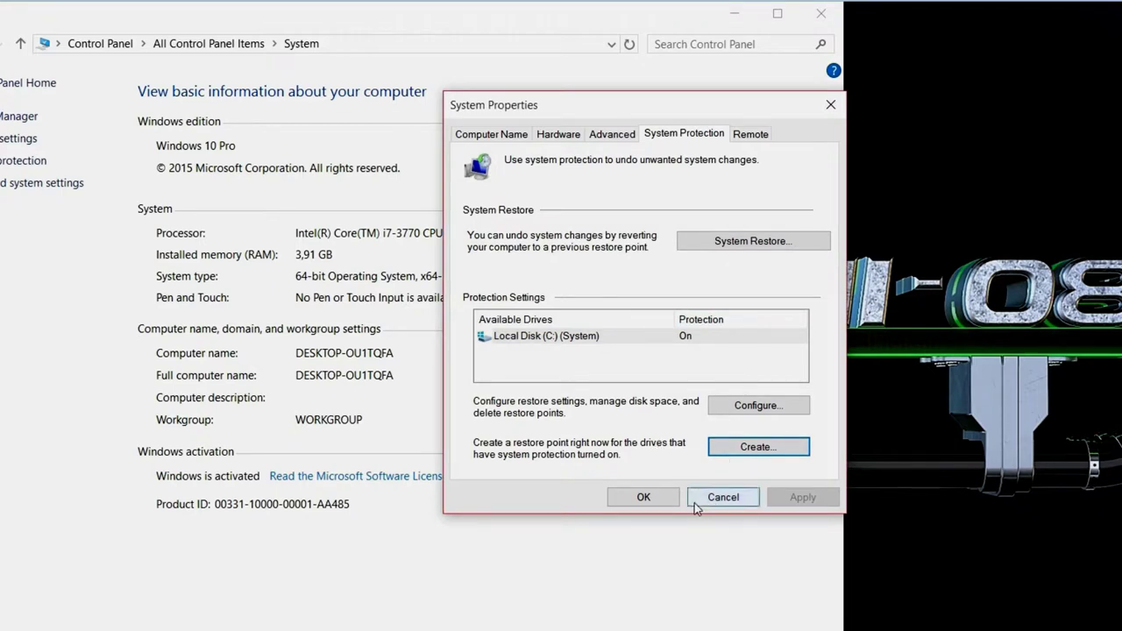
# Step: Select the new manual restore point in System Restore, proceed to the final confirmation, and decline starting the restore
pyautogui.click(761, 242)
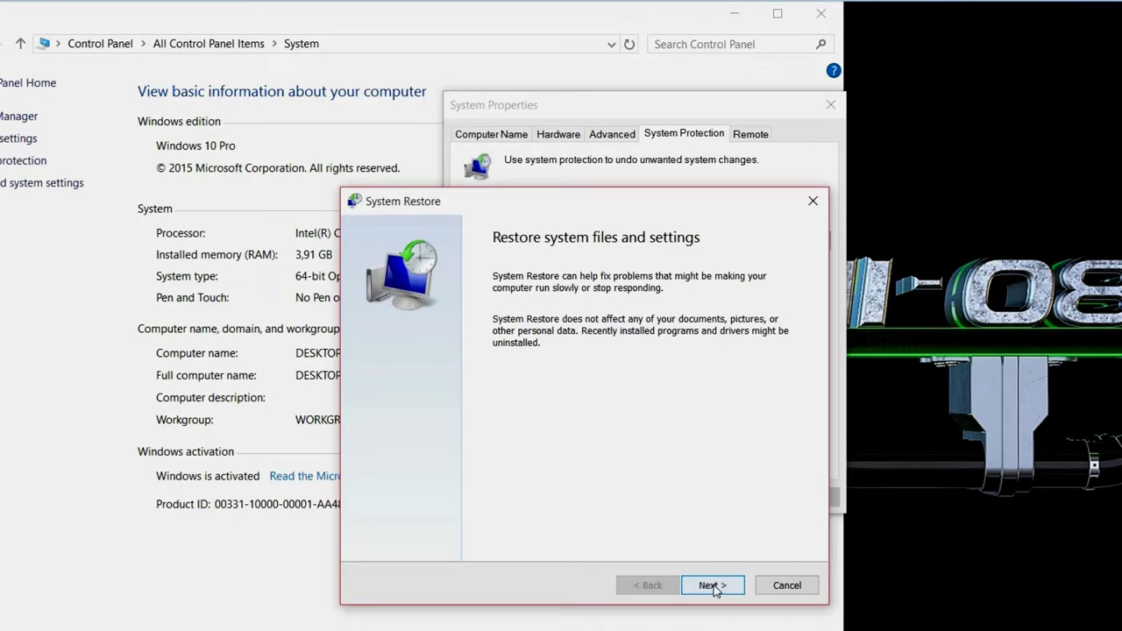
pyautogui.click(713, 585)
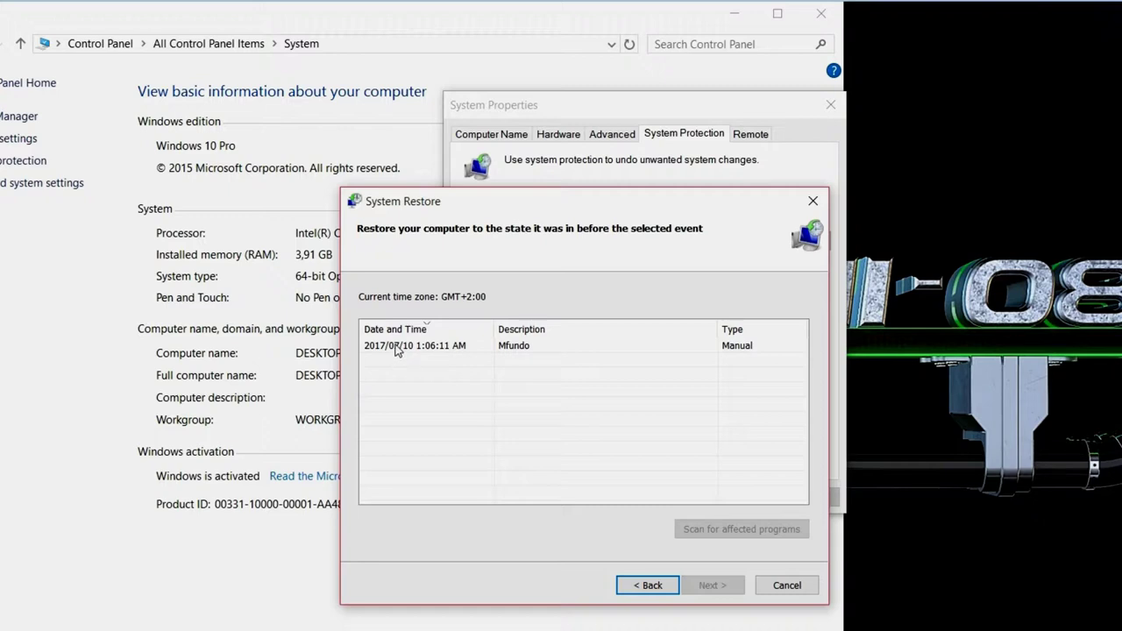
pyautogui.click(396, 348)
pyautogui.click(702, 587)
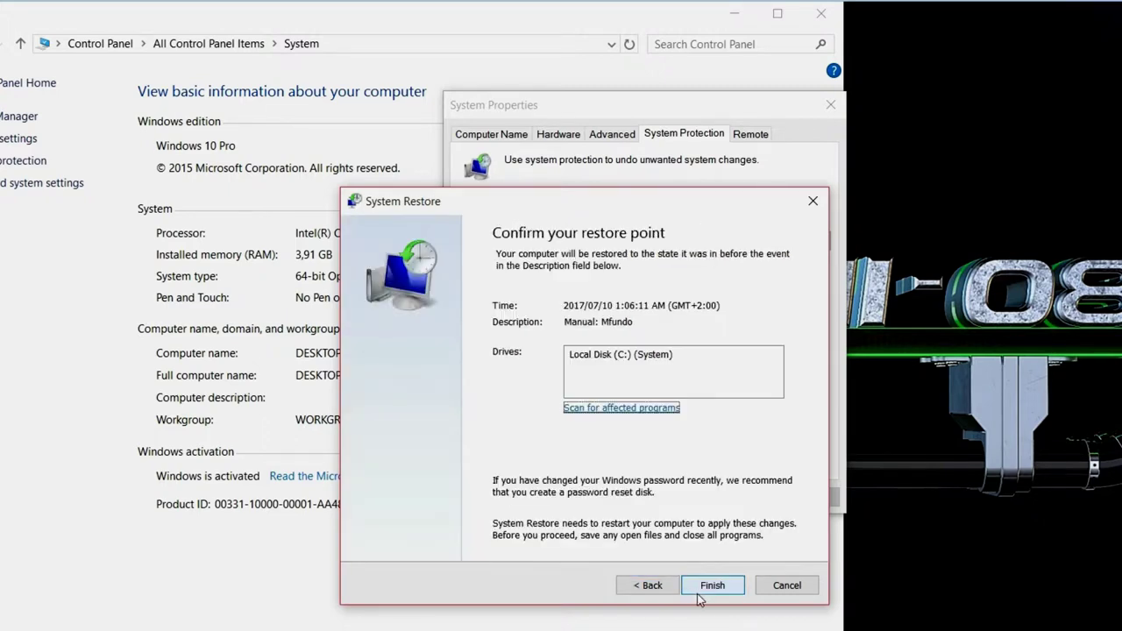
pyautogui.click(710, 586)
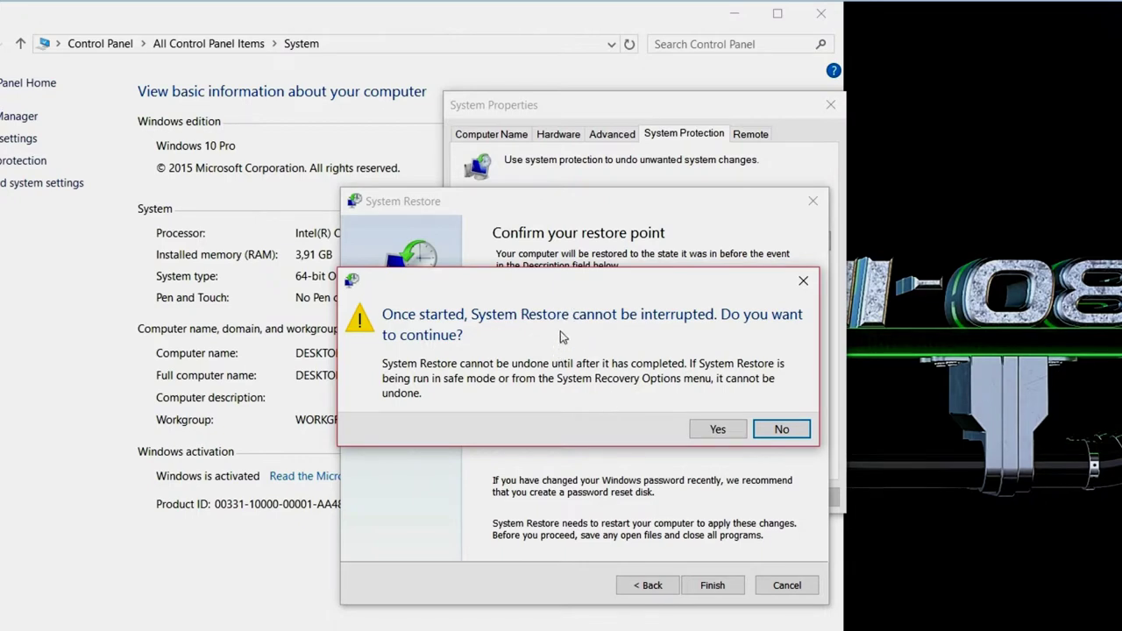
pyautogui.click(782, 429)
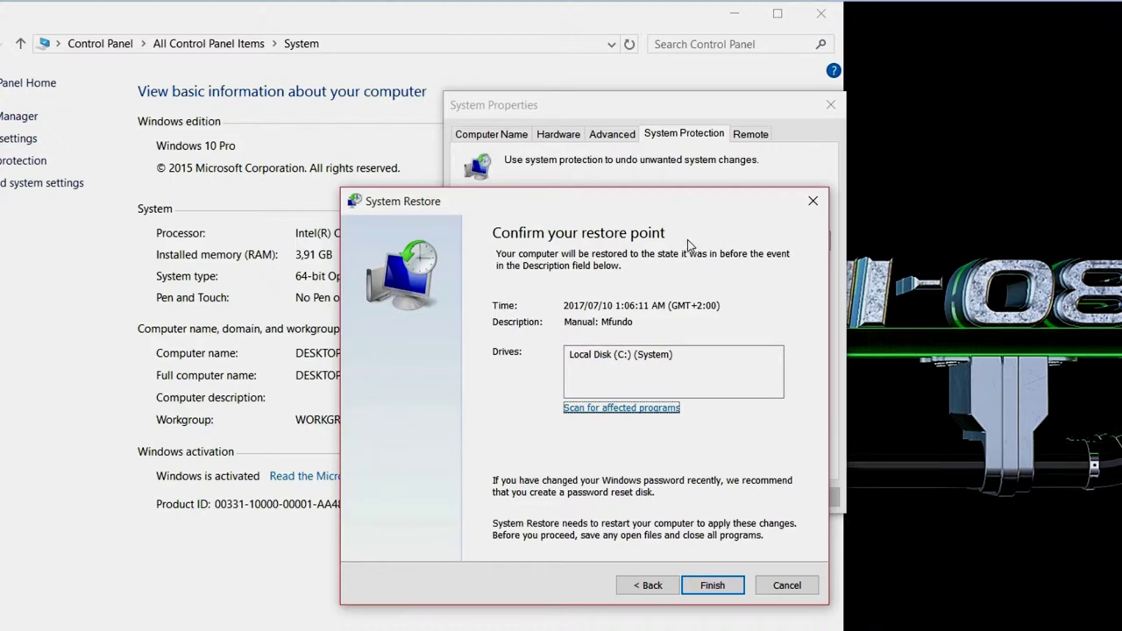
# Step: Cancel System Restore and close the System Properties and System windows
pyautogui.click(787, 586)
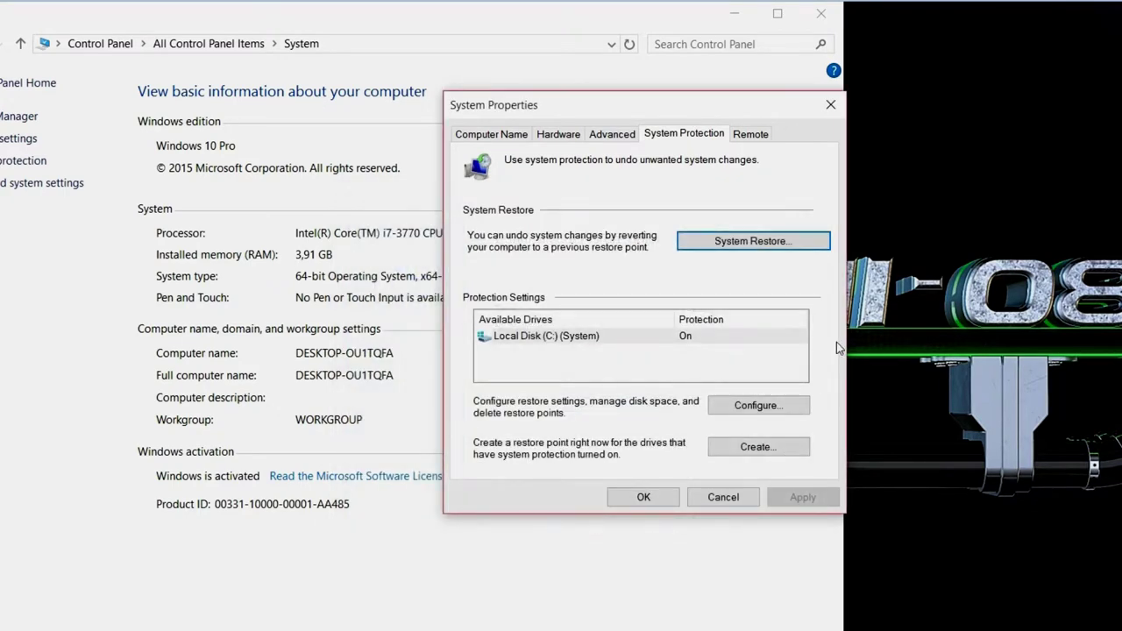
pyautogui.click(831, 105)
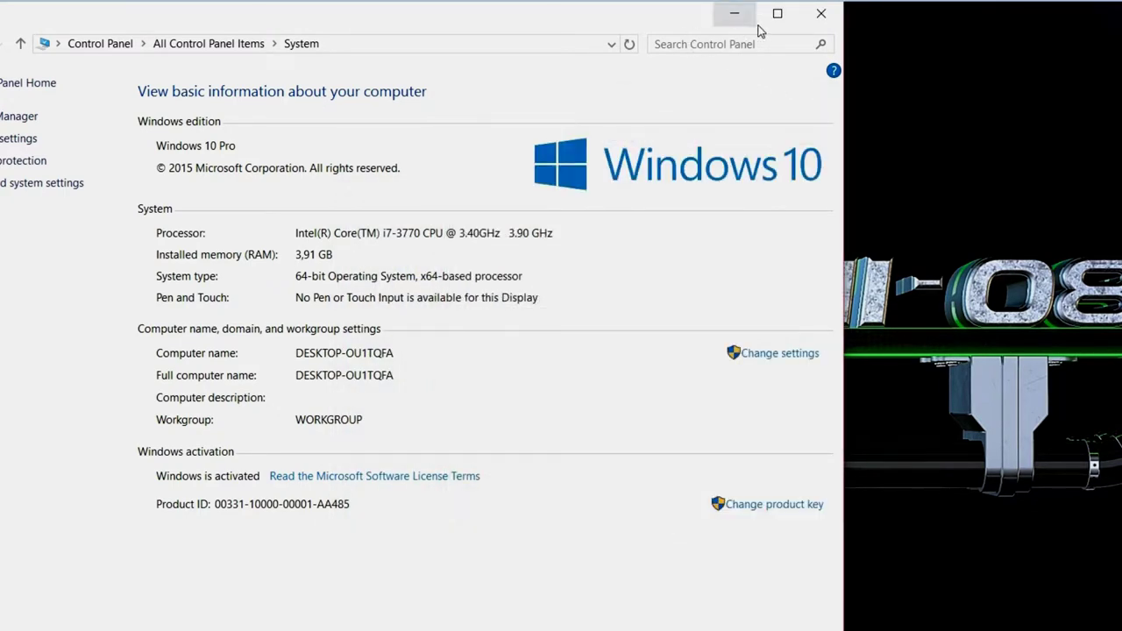
pyautogui.click(820, 14)
# Step: Open the existing all-tasks settings folder stored in Documents
pyautogui.moveTo(371, 15); pyautogui.dragTo(1034, 31)
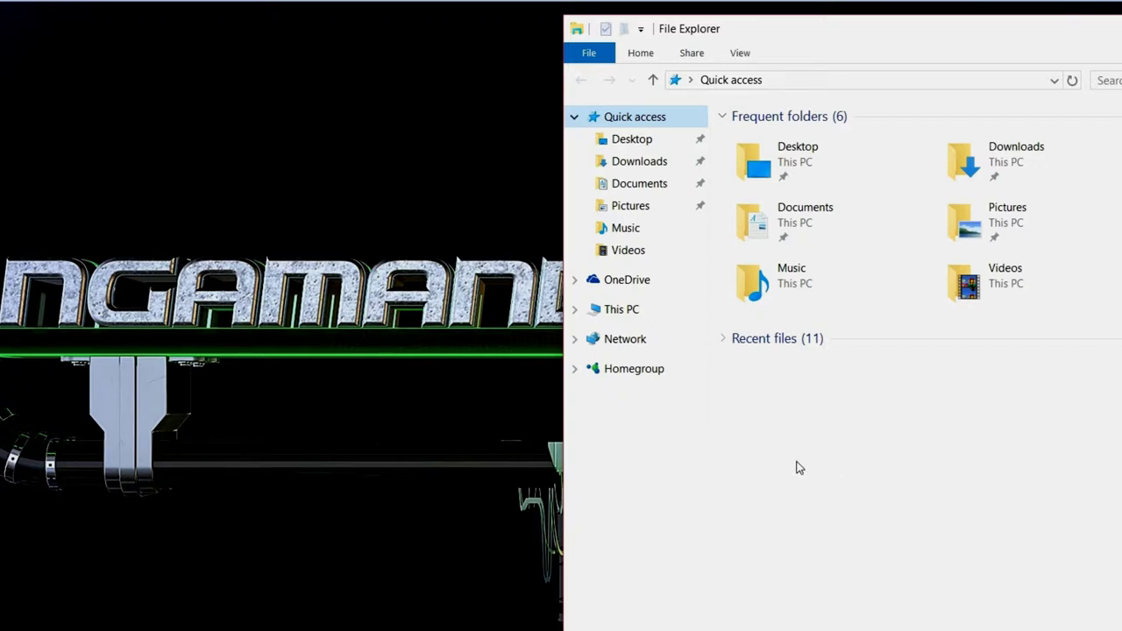
pyautogui.click(637, 188)
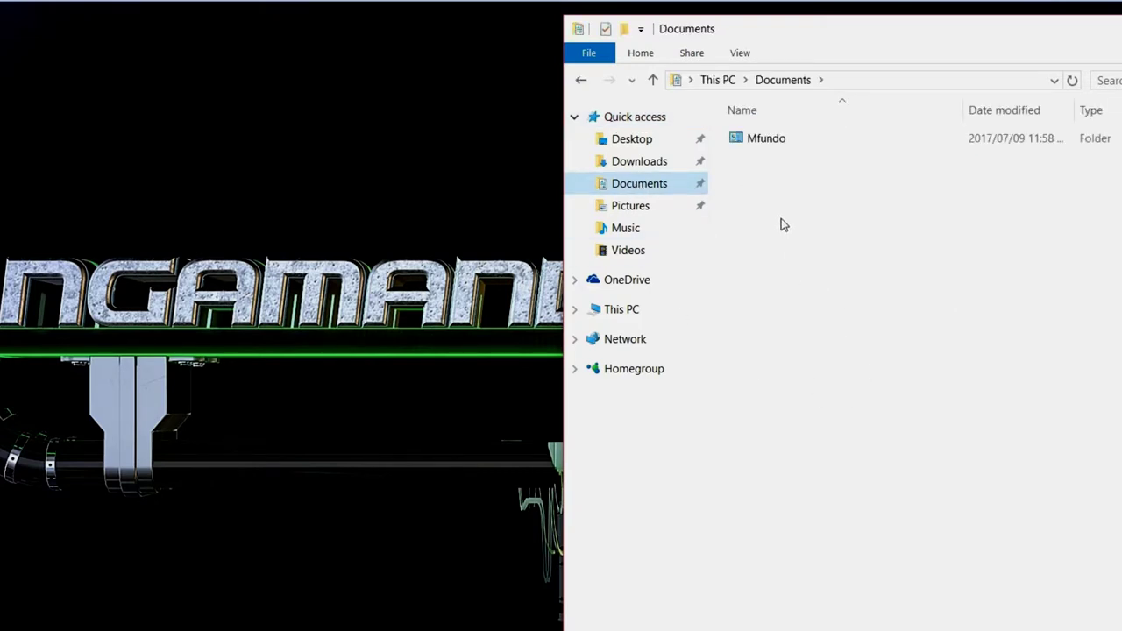
pyautogui.rightClick(759, 143)
pyautogui.click(741, 142)
pyautogui.rightClick(741, 142)
pyautogui.click(776, 148)
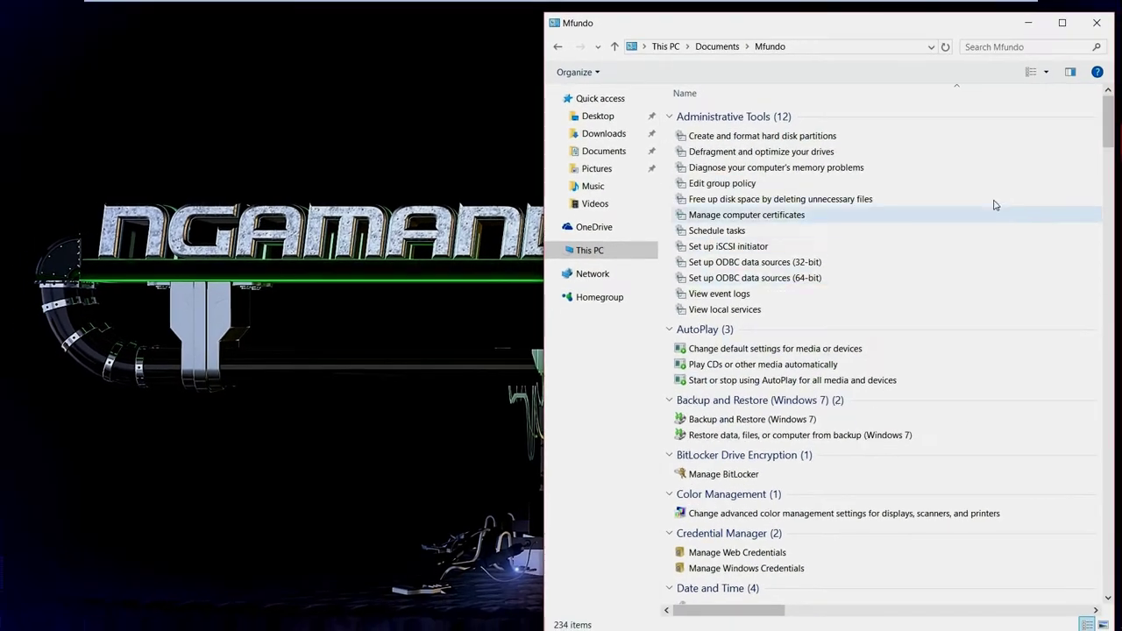
# Step: Look over the categories on the Windows Settings home page and close it
pyautogui.moveTo(1107, 134)
pyautogui.mouseDown()
pyautogui.moveTo(1070, 458)
pyautogui.moveTo(1069, 583)
pyautogui.moveTo(1106, 129)
pyautogui.mouseUp()
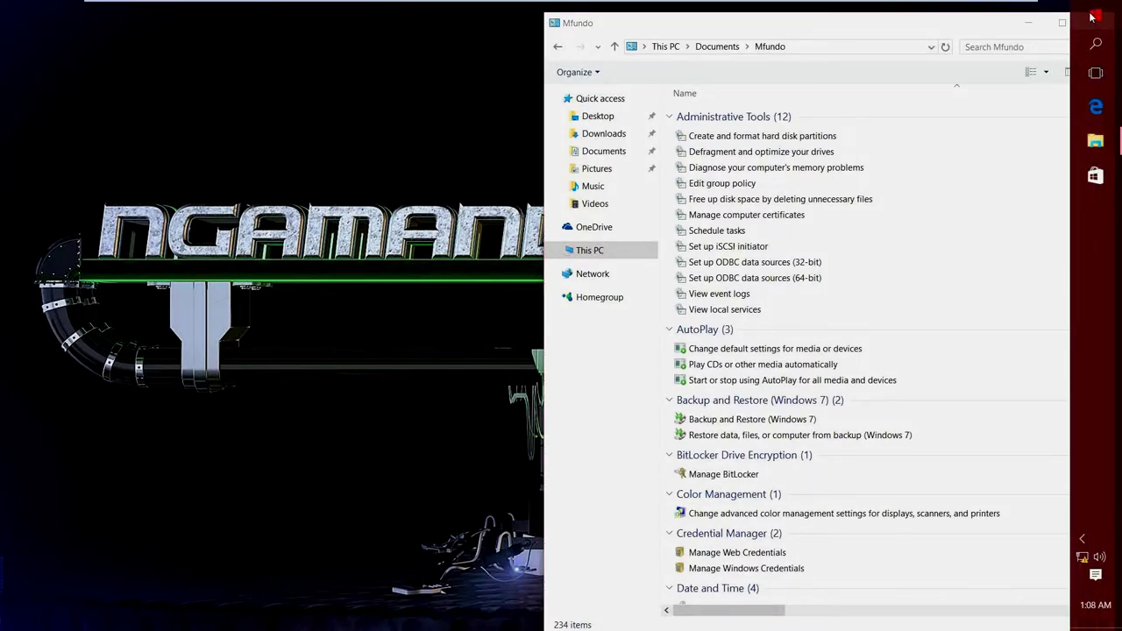
pyautogui.click(1095, 15)
pyautogui.click(463, 355)
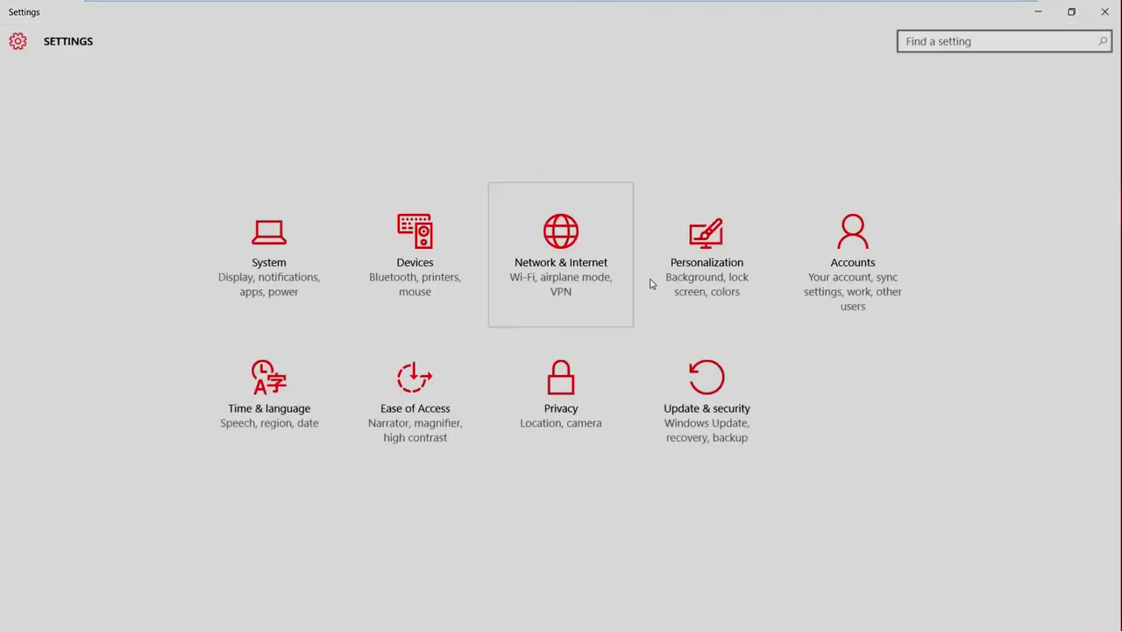
pyautogui.click(1104, 11)
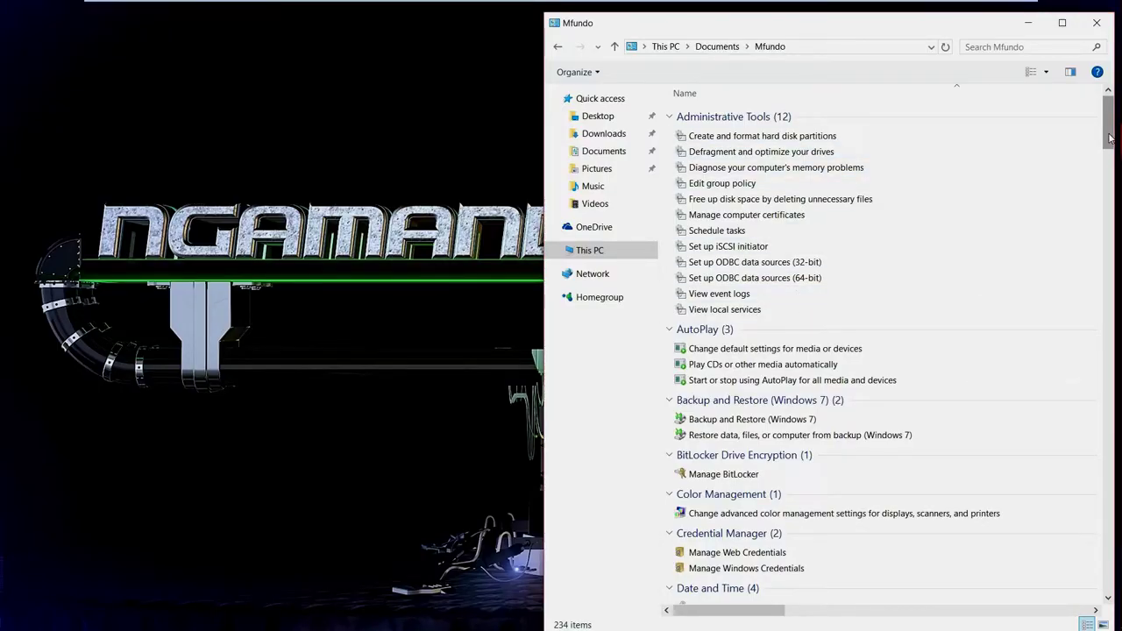
# Step: View the System Protection settings through the folder's Create a restore point task and close System Properties
pyautogui.moveTo(1109, 138); pyautogui.dragTo(1105, 497)
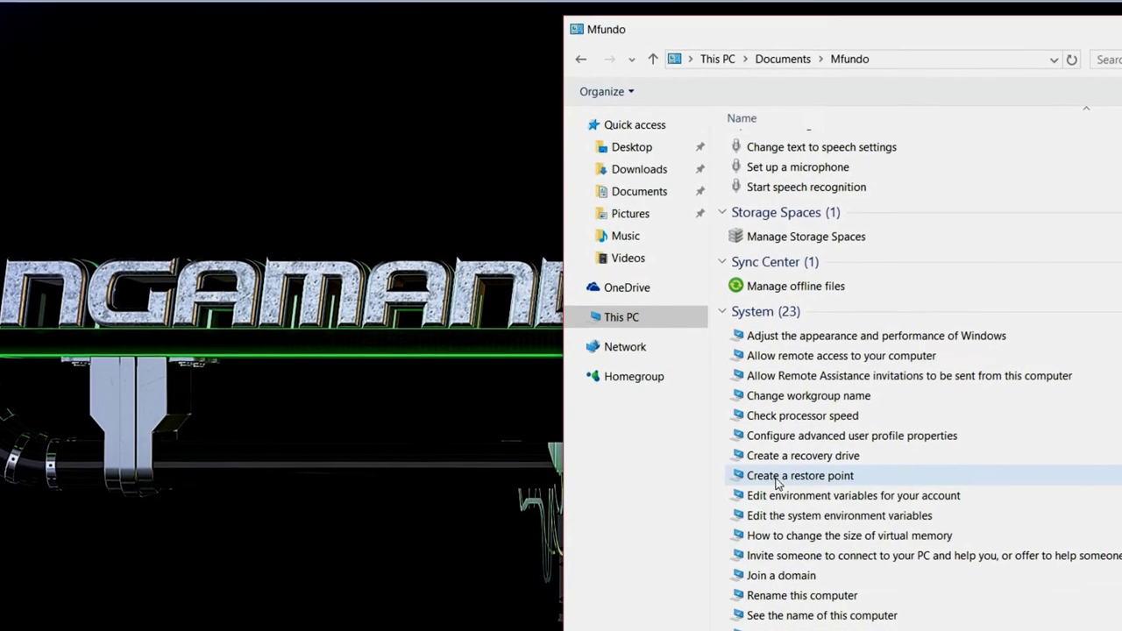
pyautogui.rightClick(775, 472)
pyautogui.click(814, 493)
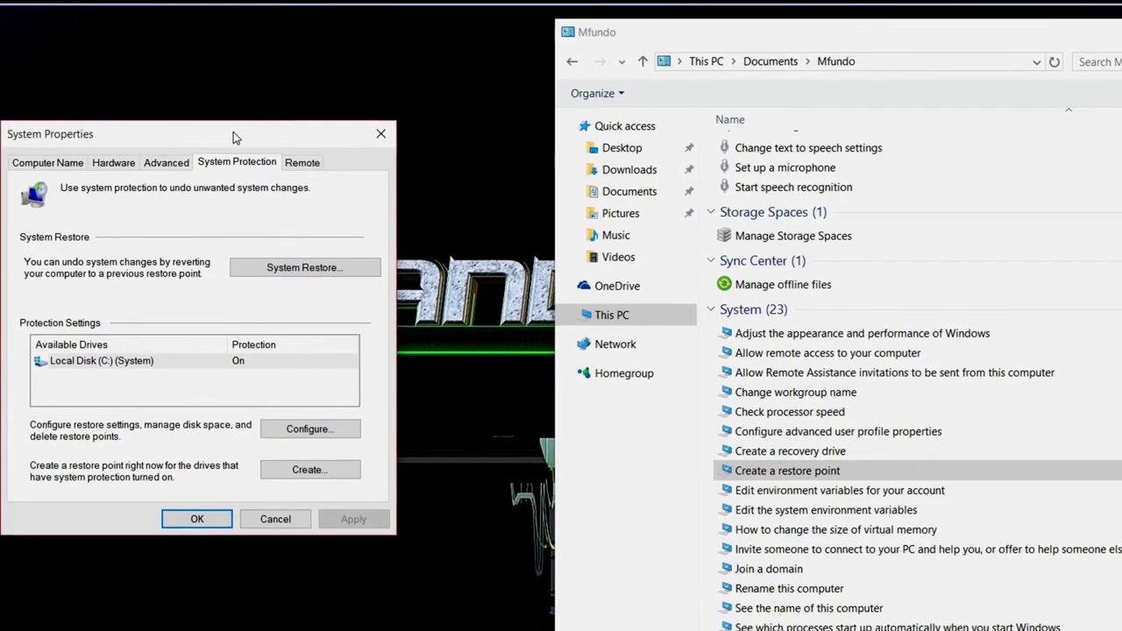
pyautogui.moveTo(245, 131); pyautogui.dragTo(220, 72)
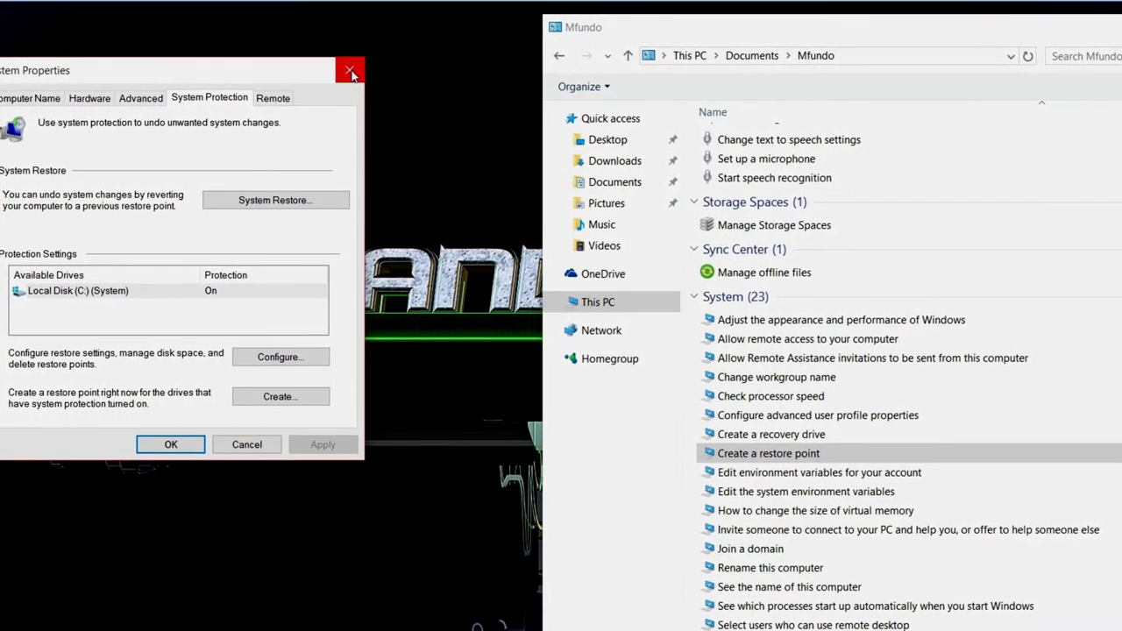
pyautogui.click(350, 72)
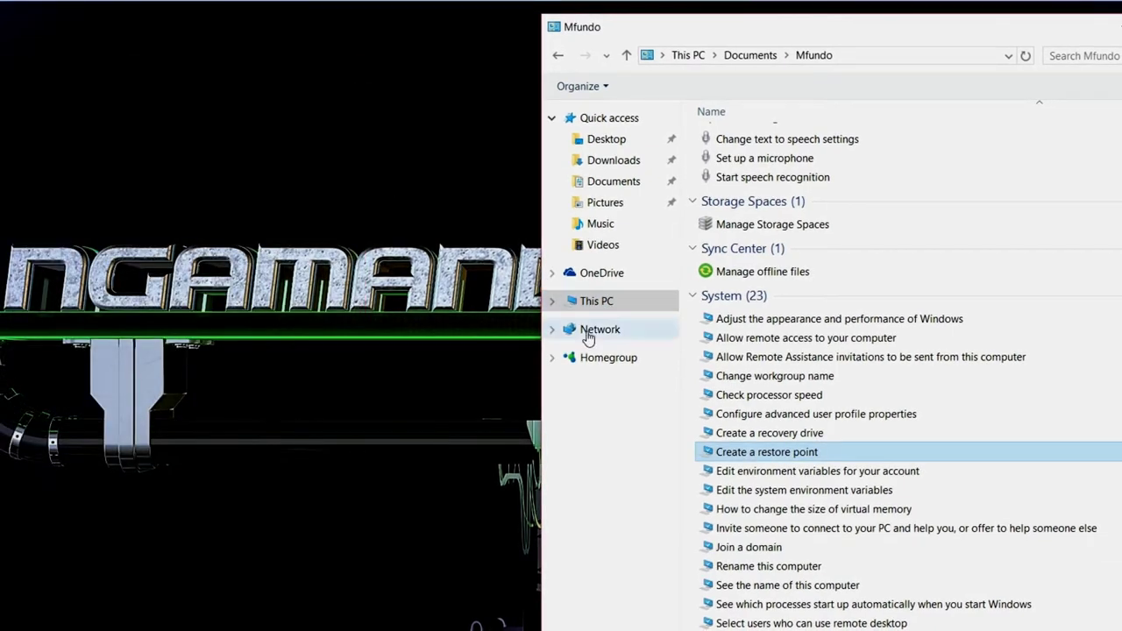
# Step: Return to Documents and delete the existing all-tasks settings folder
pyautogui.click(610, 183)
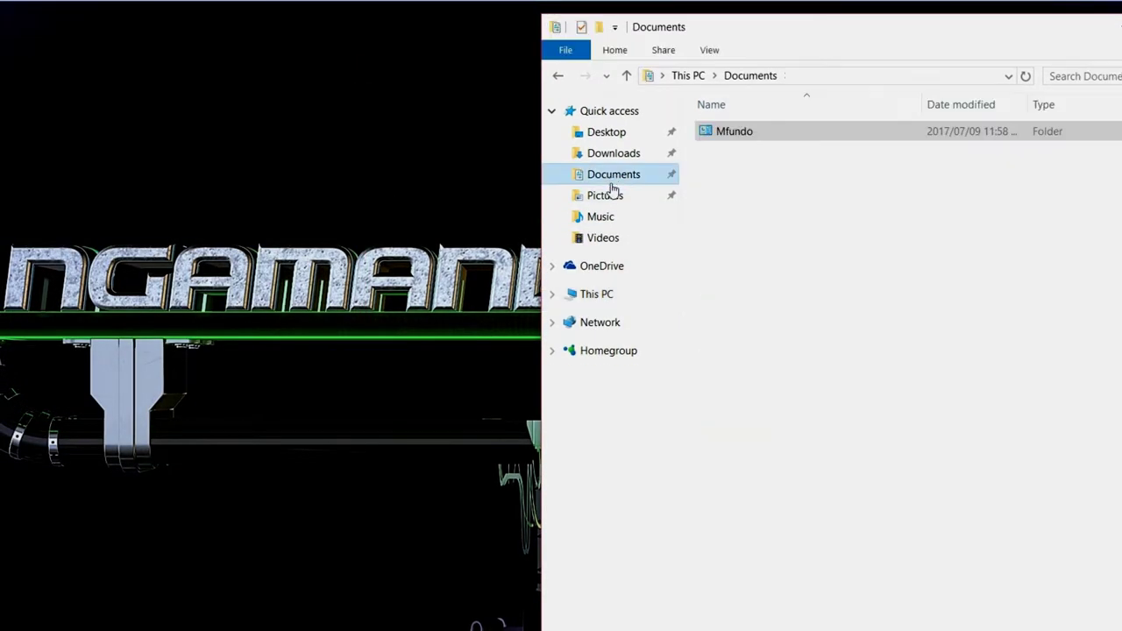
pyautogui.click(733, 135)
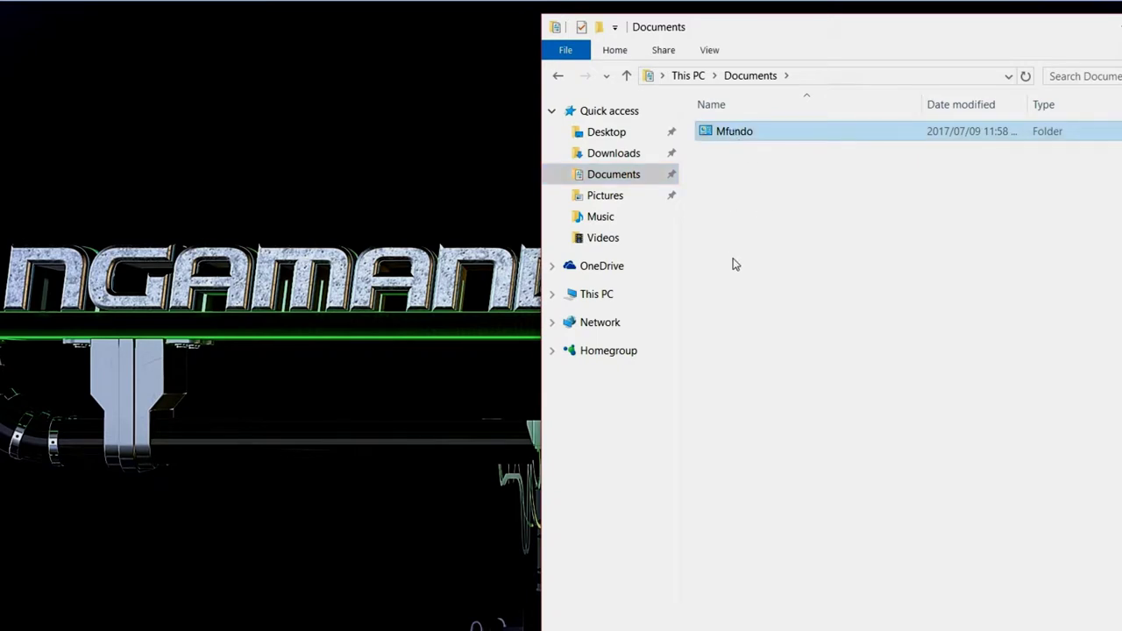
pyautogui.press('Delete')
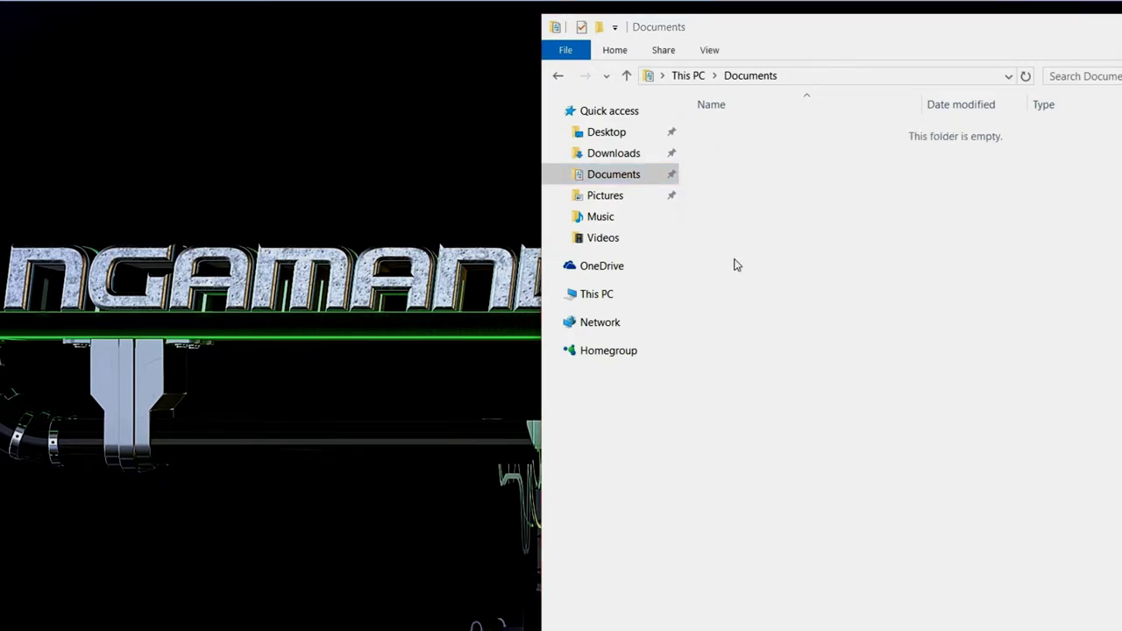
# Step: Create a folder in Documents named with a person's first name followed by .{ED7BA470-8E54-465E-825C-99712043E01C}
pyautogui.rightClick(762, 215)
pyautogui.moveTo(803, 428)
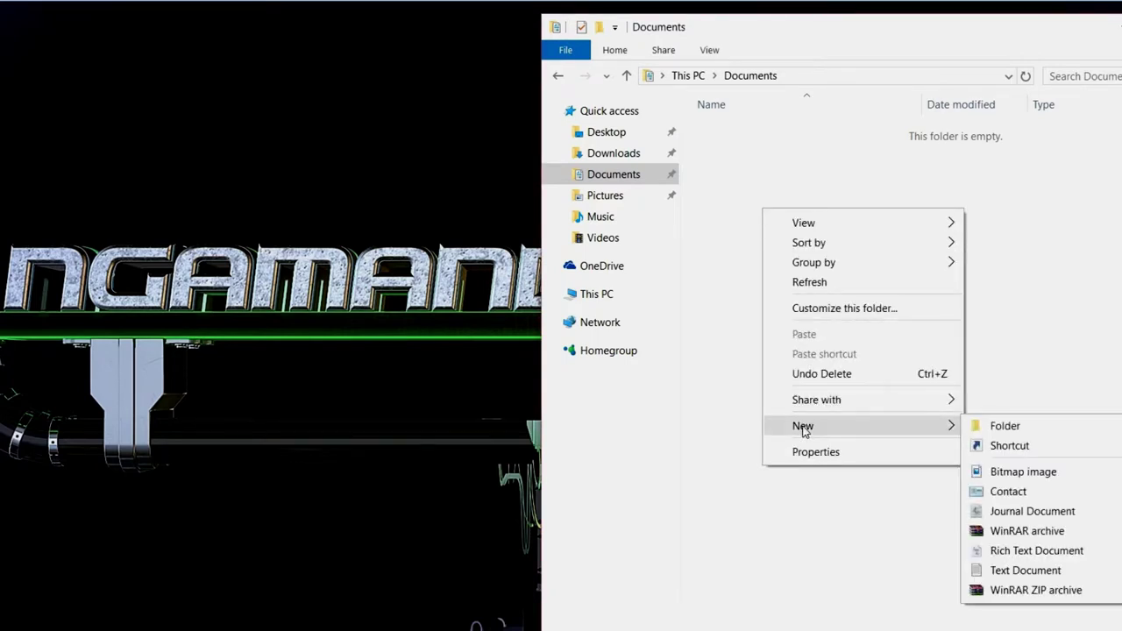
pyautogui.click(1007, 427)
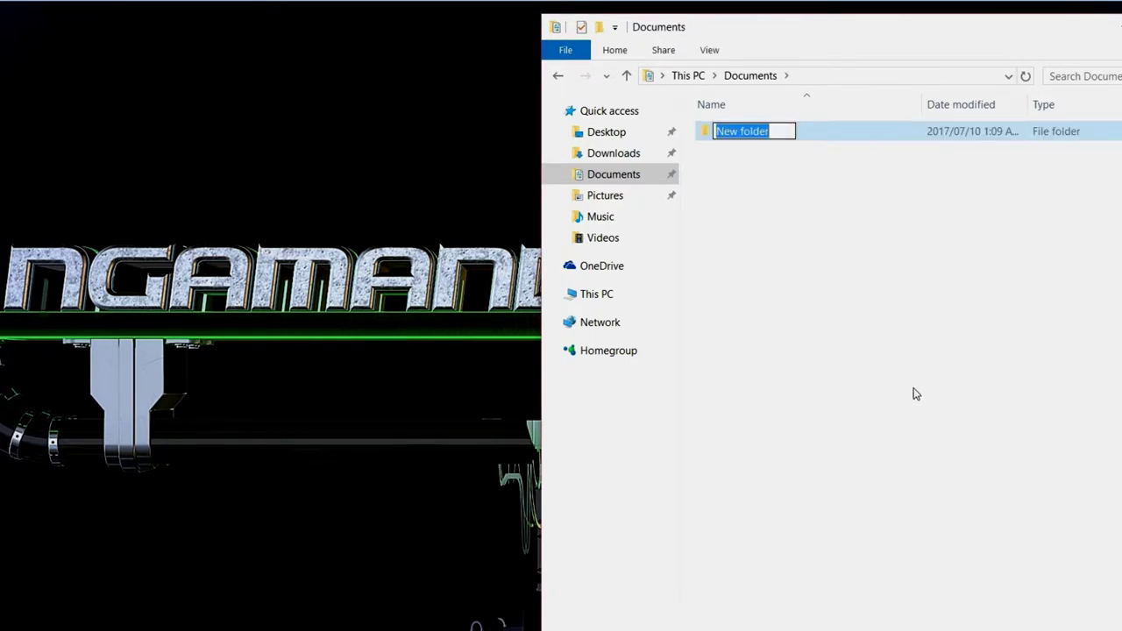
pyautogui.press('BackSpace')
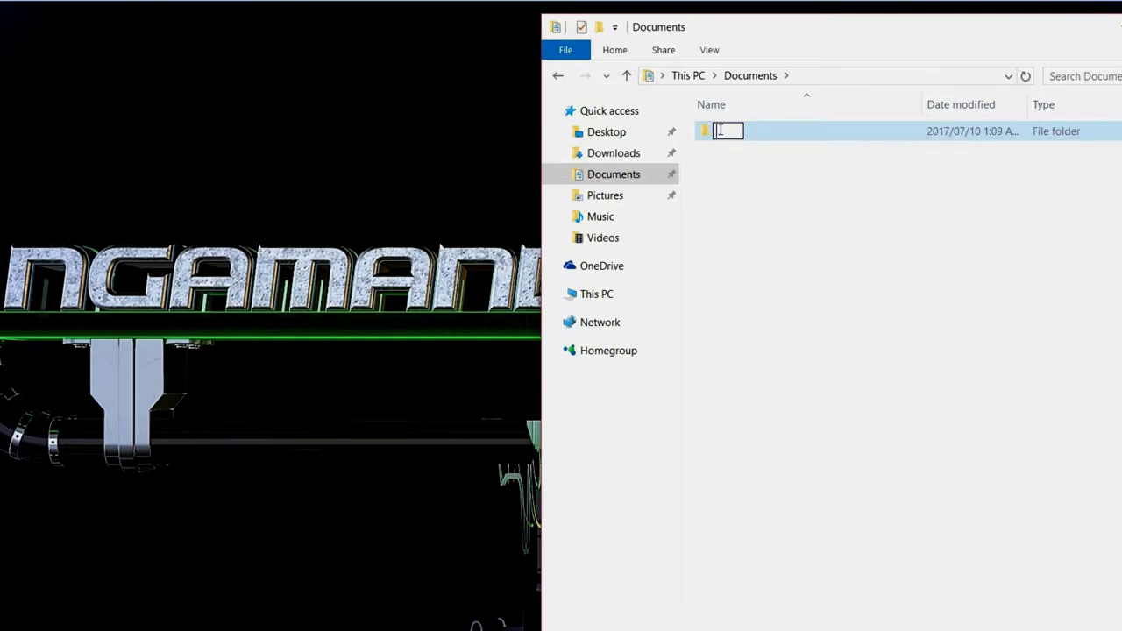
pyautogui.write('.{ED7BA470-8E54-465E-825C-99712043E01C}')
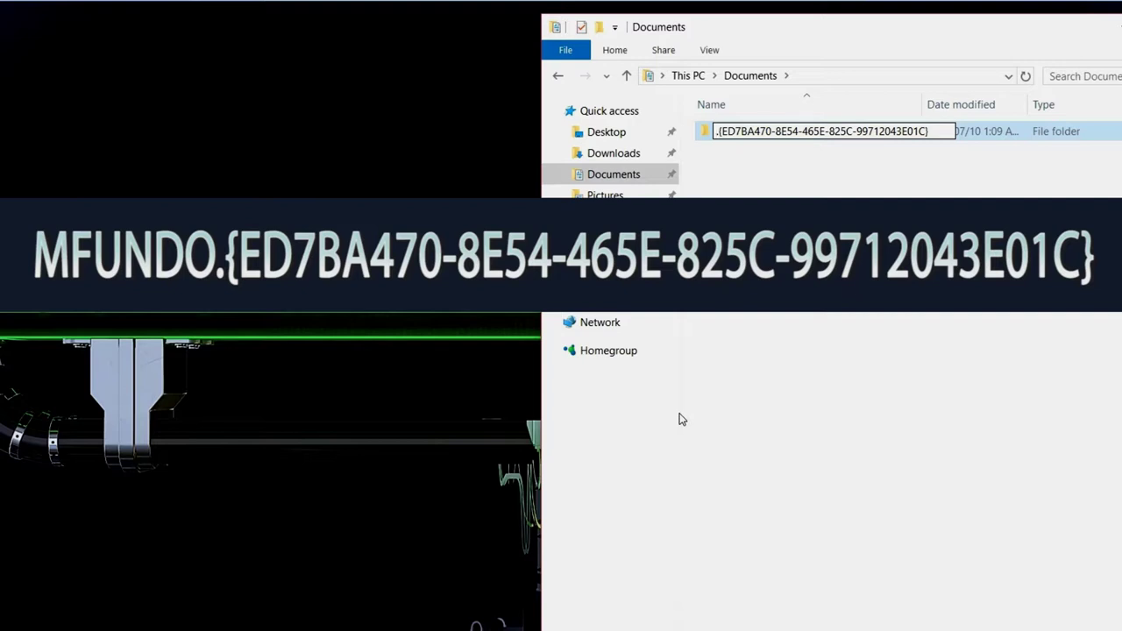
pyautogui.write('Mfundo')
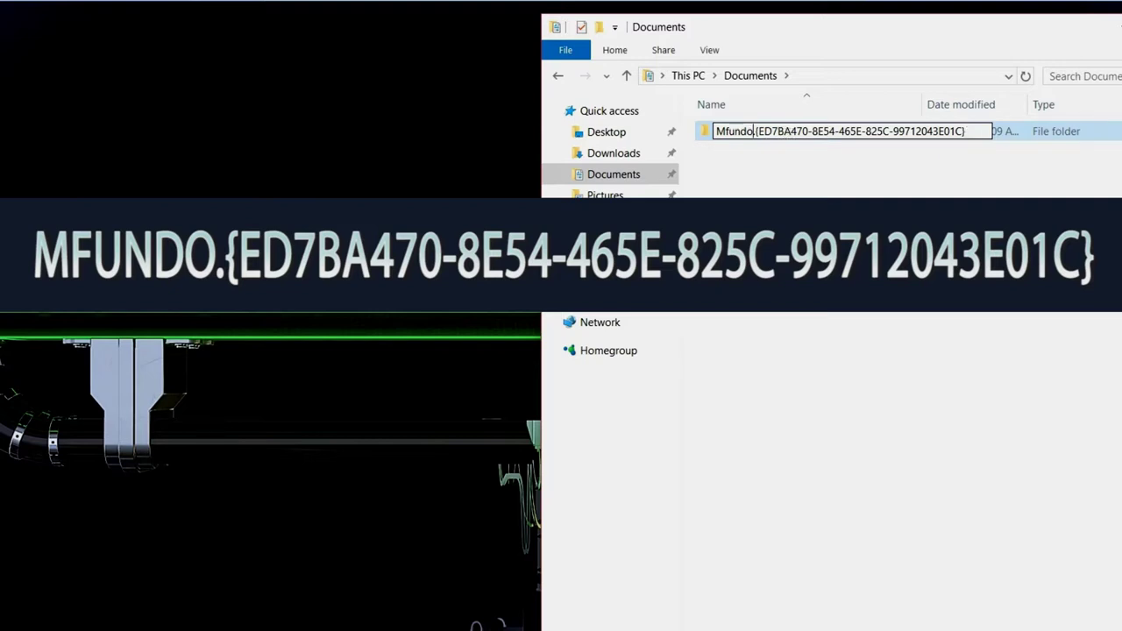
pyautogui.press('Return')
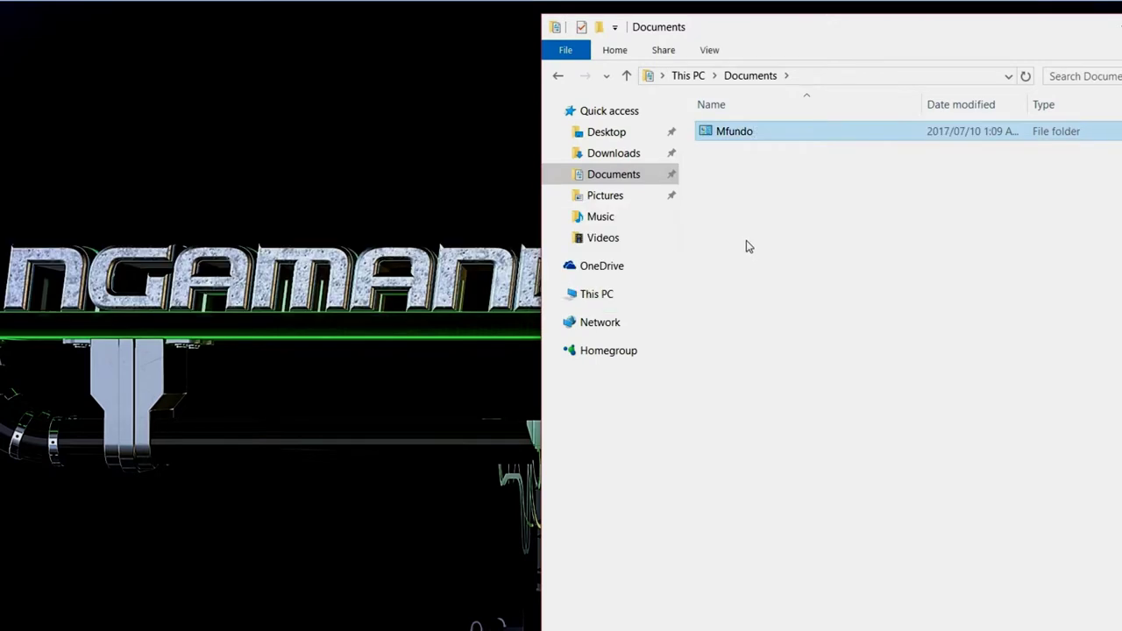
# Step: Open the new all-tasks folder and create a desktop shortcut to the Create a restore point task in its System group
pyautogui.rightClick(735, 133)
pyautogui.click(765, 144)
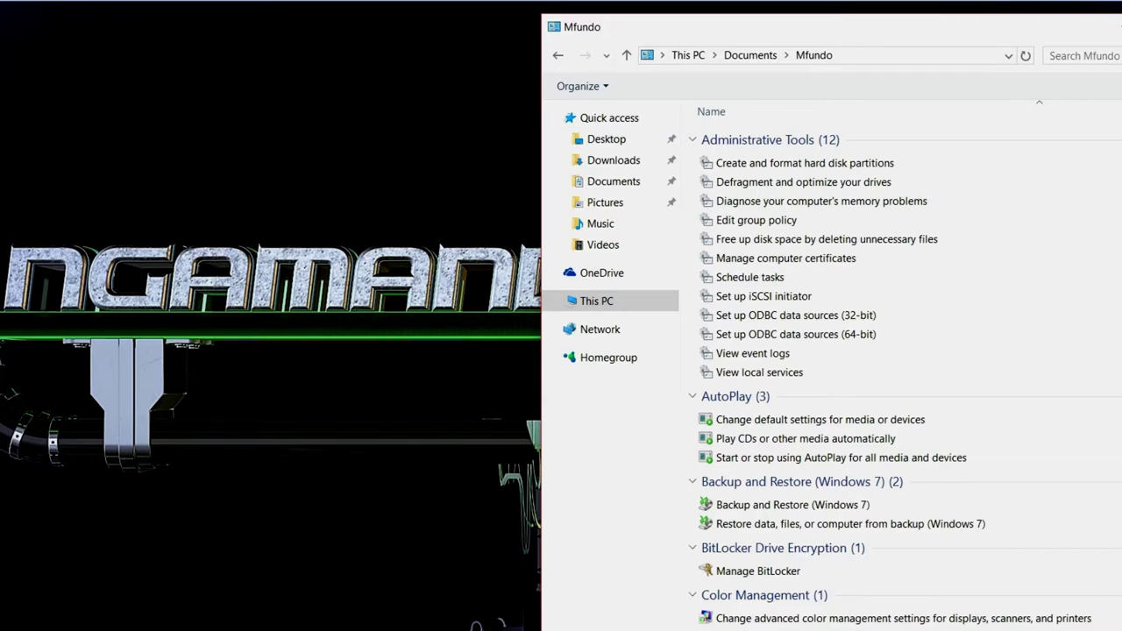
pyautogui.scroll(-20, 876, 368)
pyautogui.scroll(-20, 877, 368)
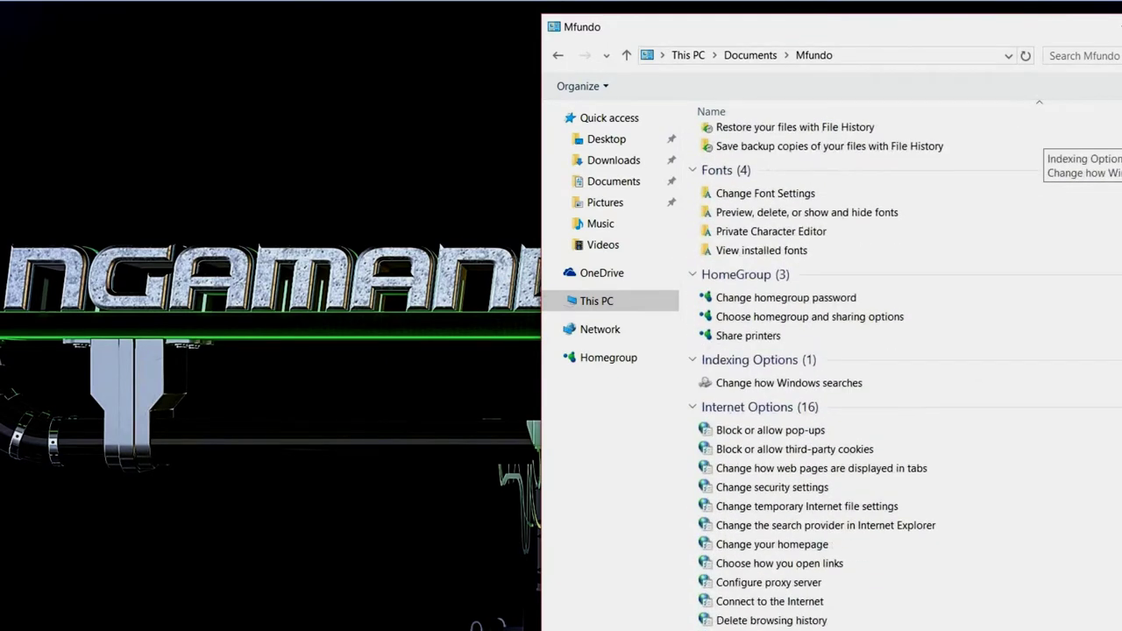
pyautogui.scroll(-15, 877, 369)
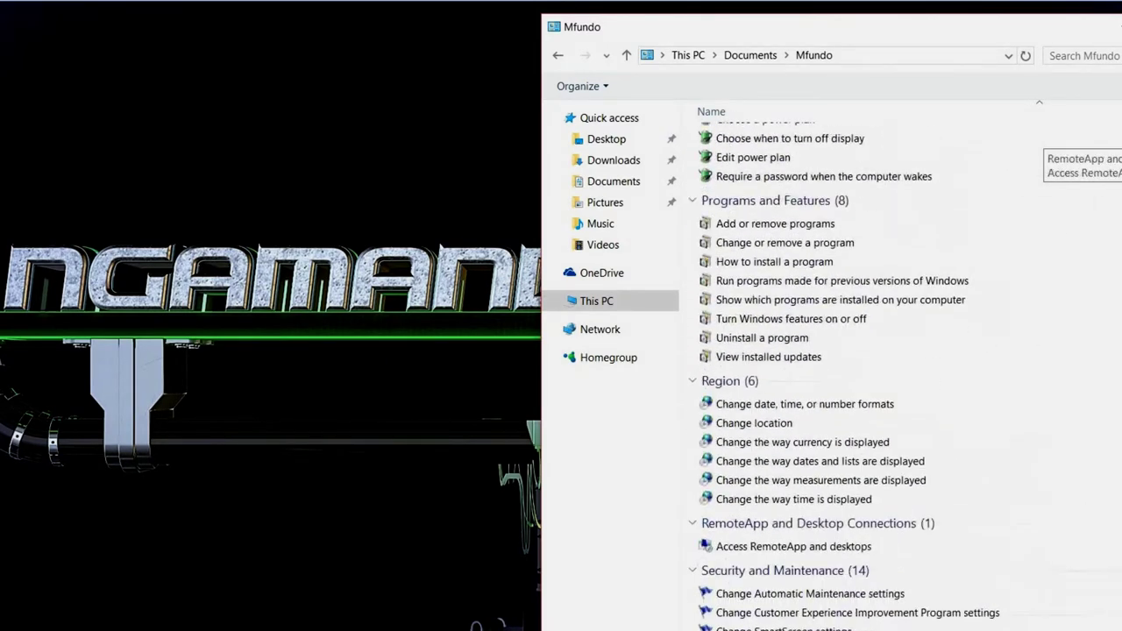
pyautogui.scroll(-8, 876, 369)
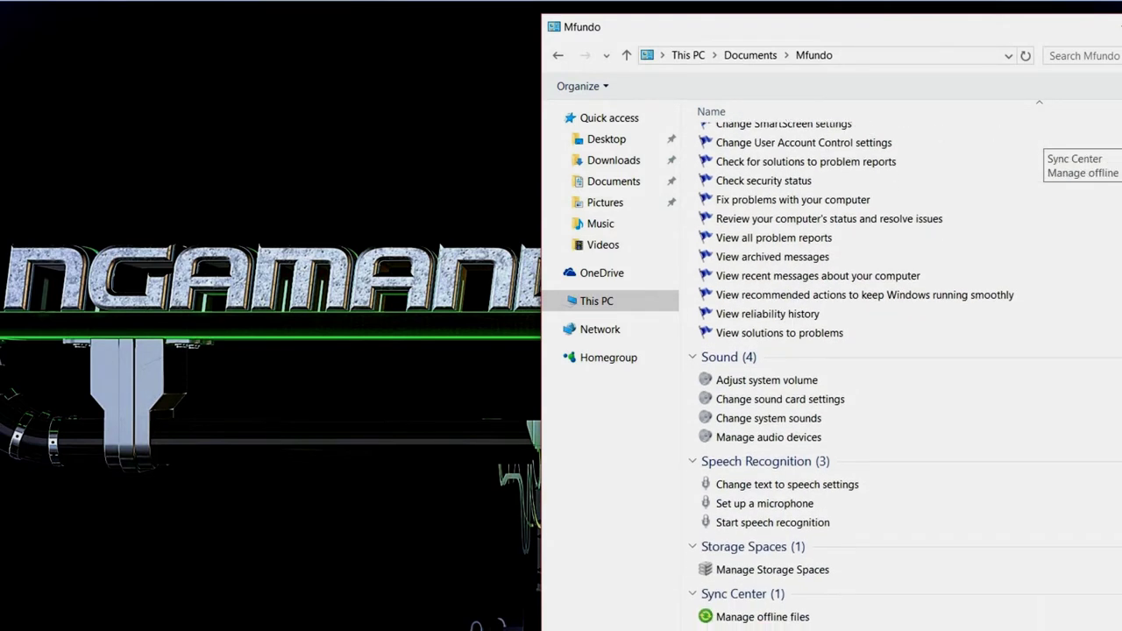
pyautogui.scroll(-1, 763, 468)
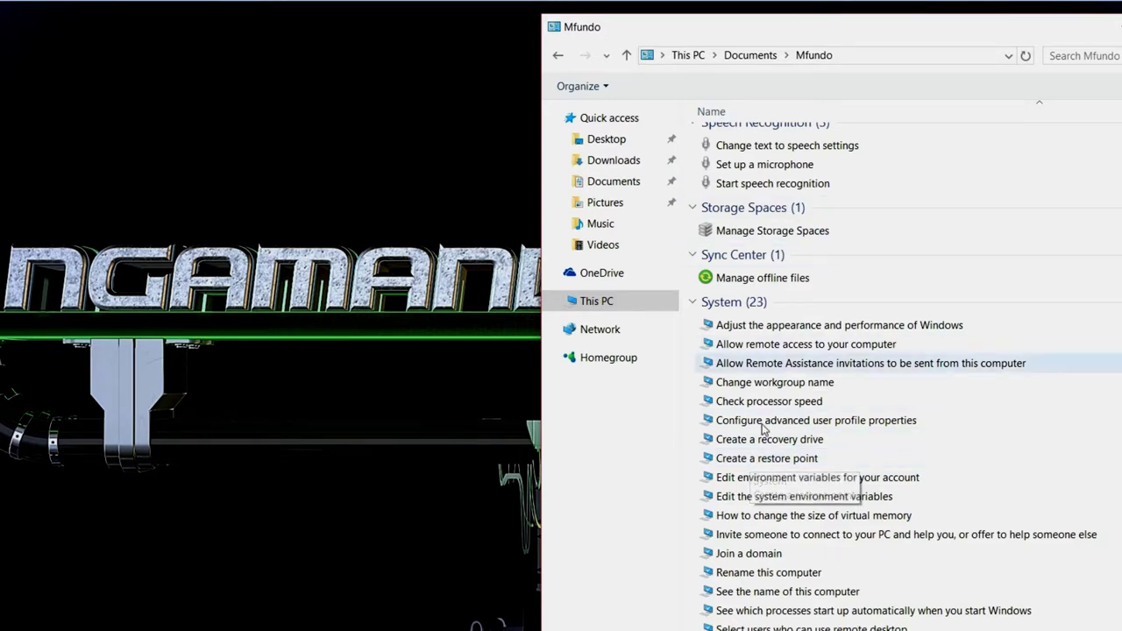
pyautogui.rightClick(745, 464)
pyautogui.click(793, 503)
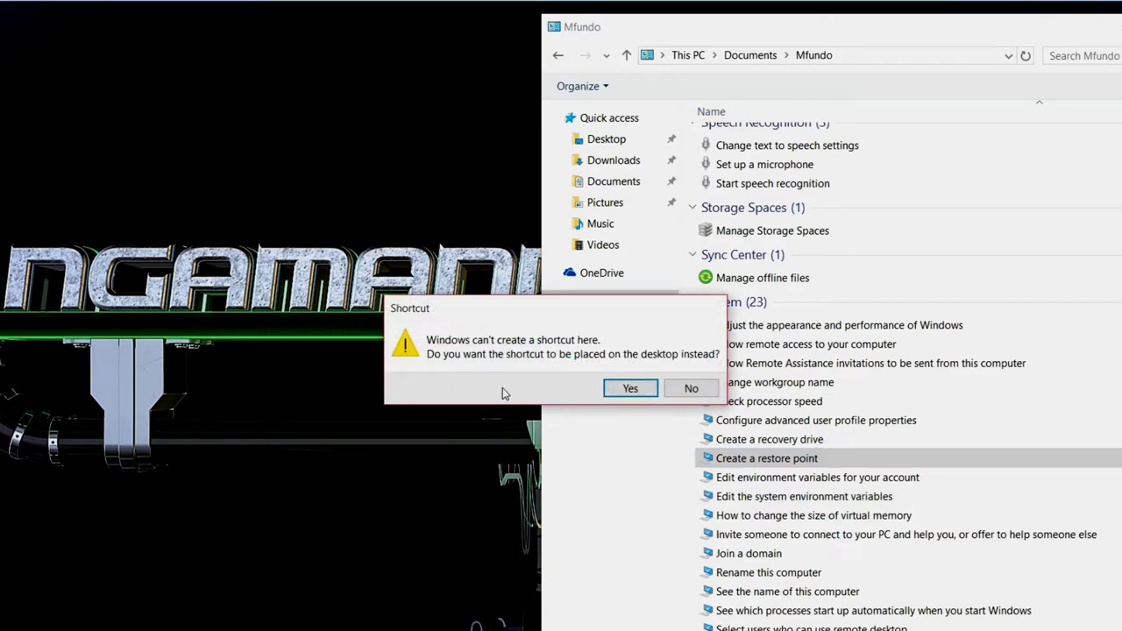
pyautogui.click(629, 389)
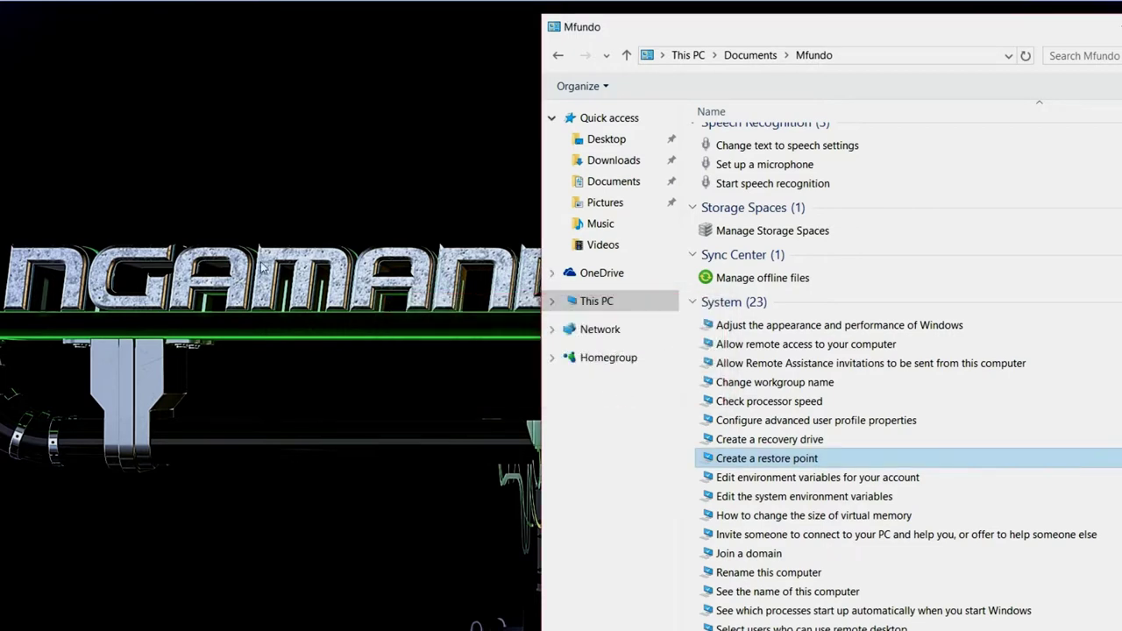
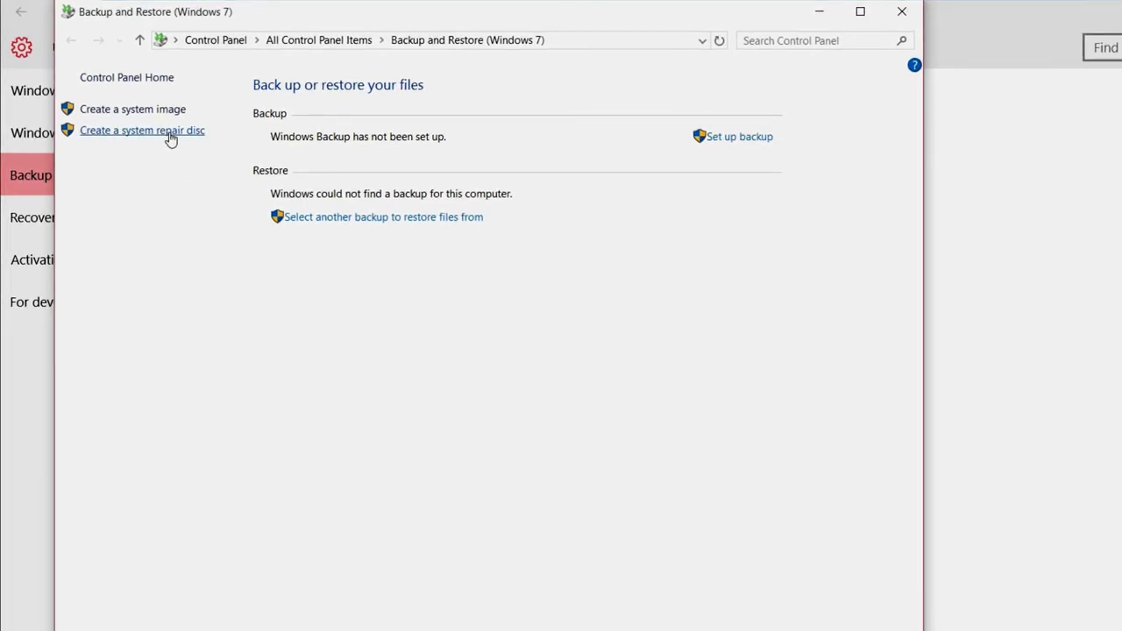
# Step: Close the Backup and Restore (Windows 7) window and open Control Panel
pyautogui.click(901, 11)
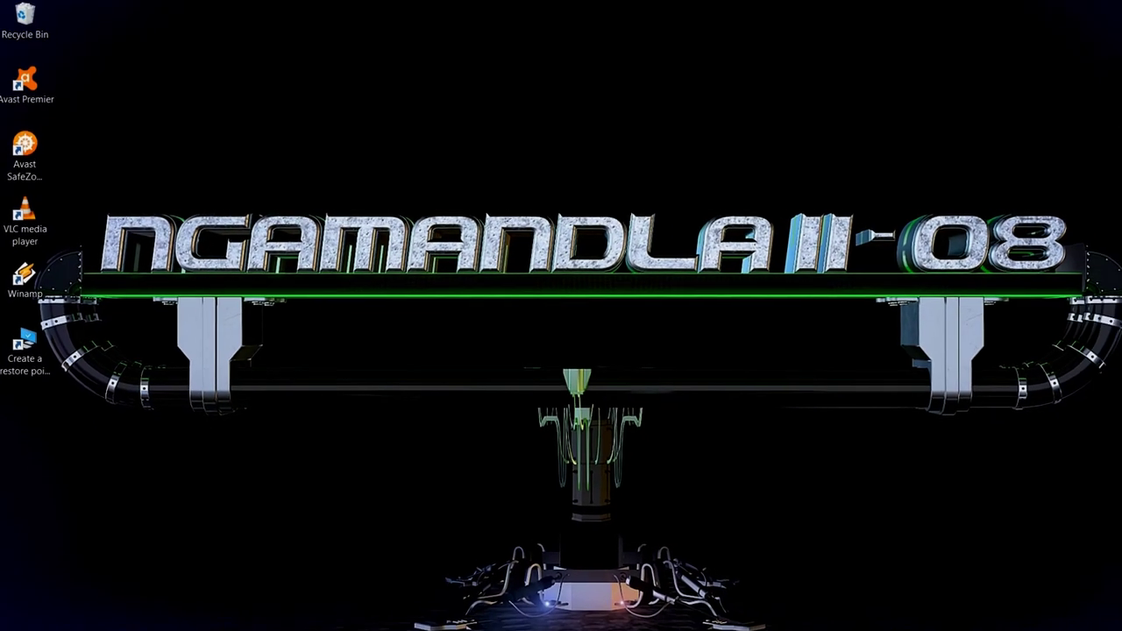
pyautogui.rightClick(1095, 19)
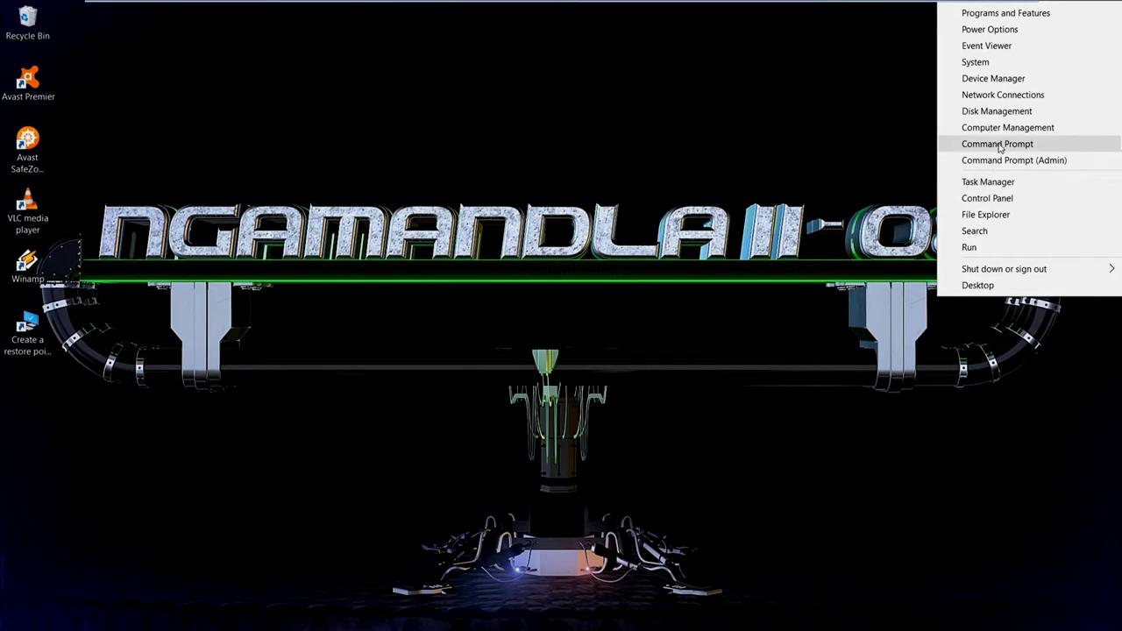
pyautogui.click(986, 199)
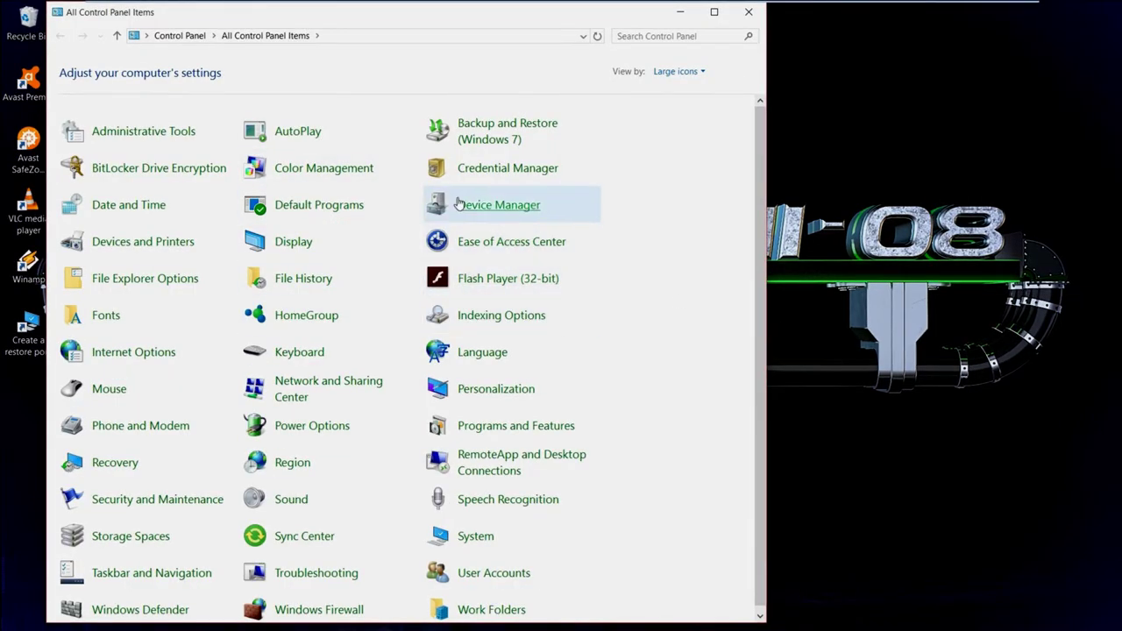
# Step: Show Control Panel by Category and finish by setting its view to Small icons
pyautogui.click(677, 71)
pyautogui.click(687, 92)
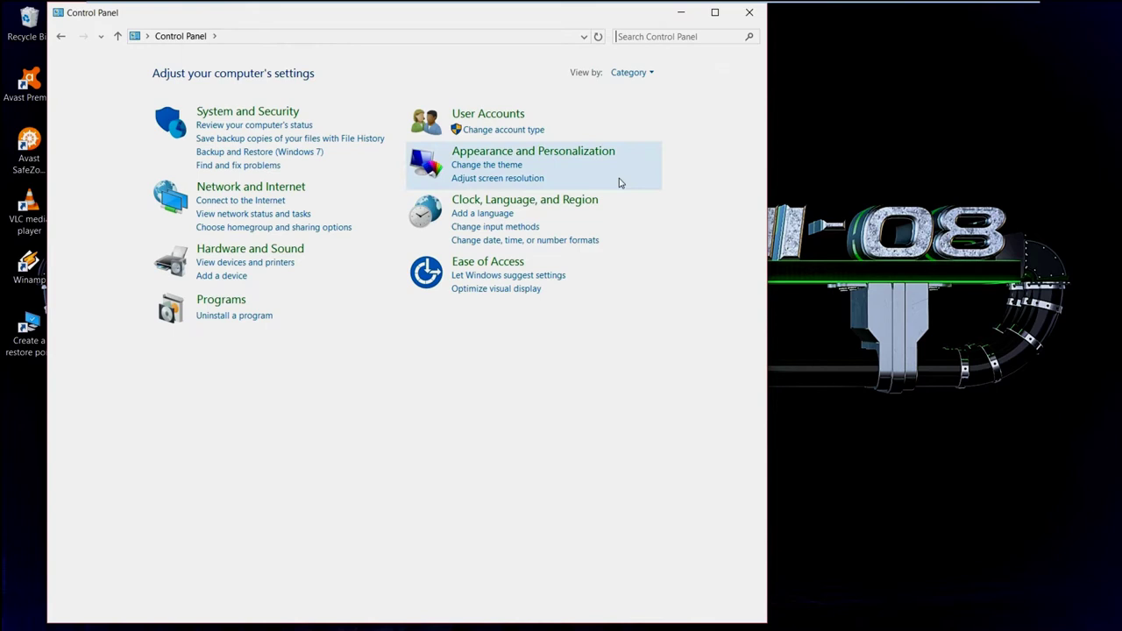
pyautogui.click(653, 75)
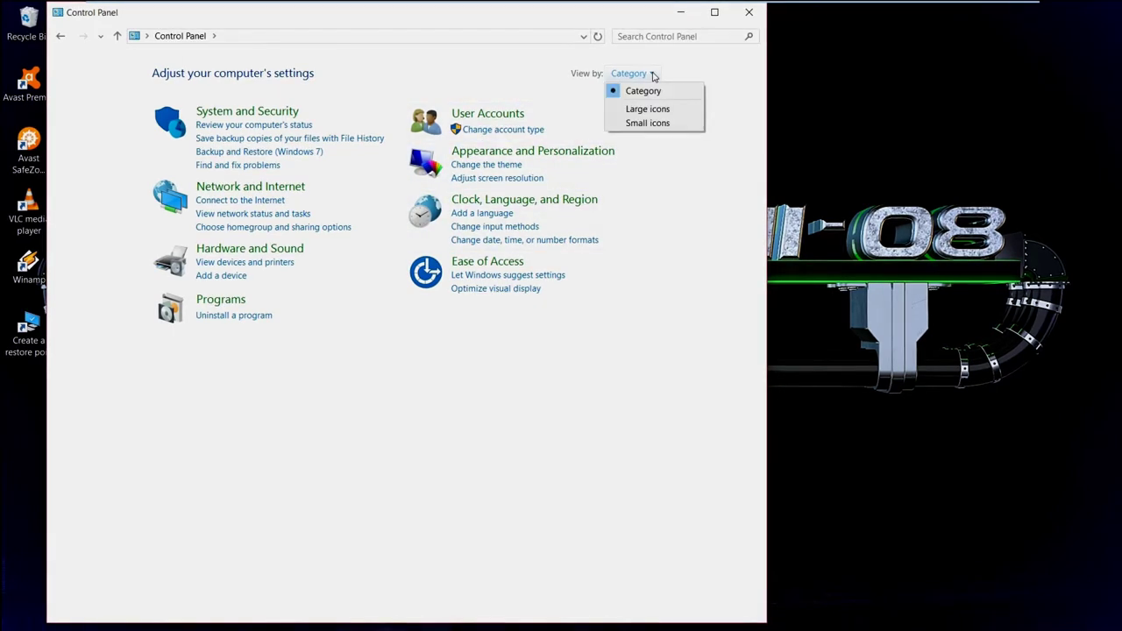
pyautogui.click(649, 121)
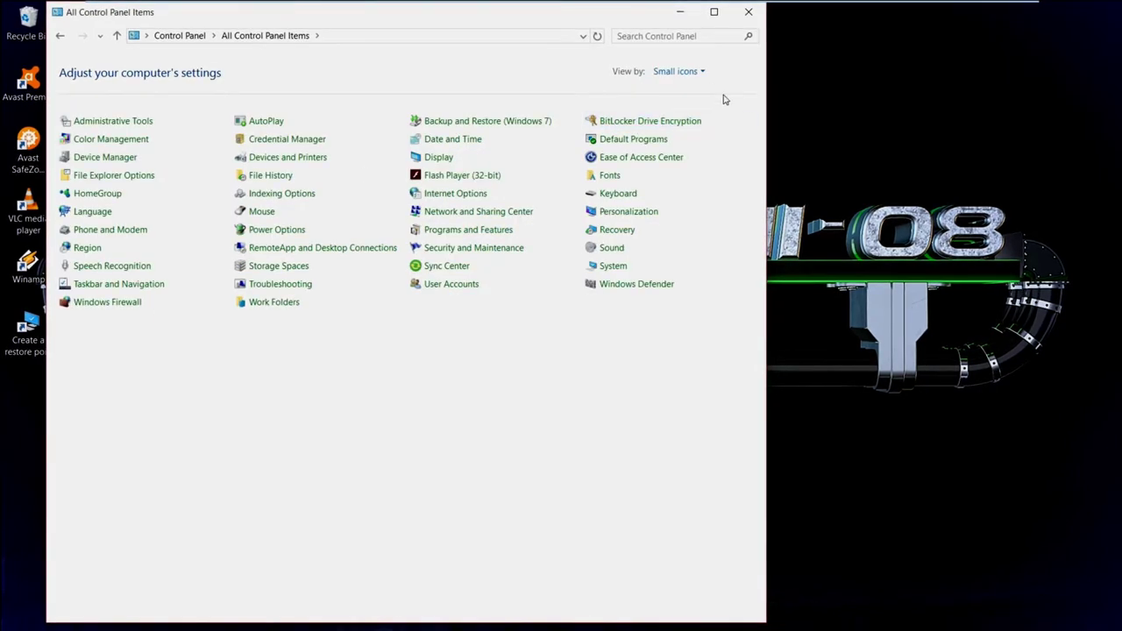
# Step: Set the Control Panel view to Large icons and open Backup and Restore (Windows 7)
pyautogui.click(688, 72)
pyautogui.click(687, 108)
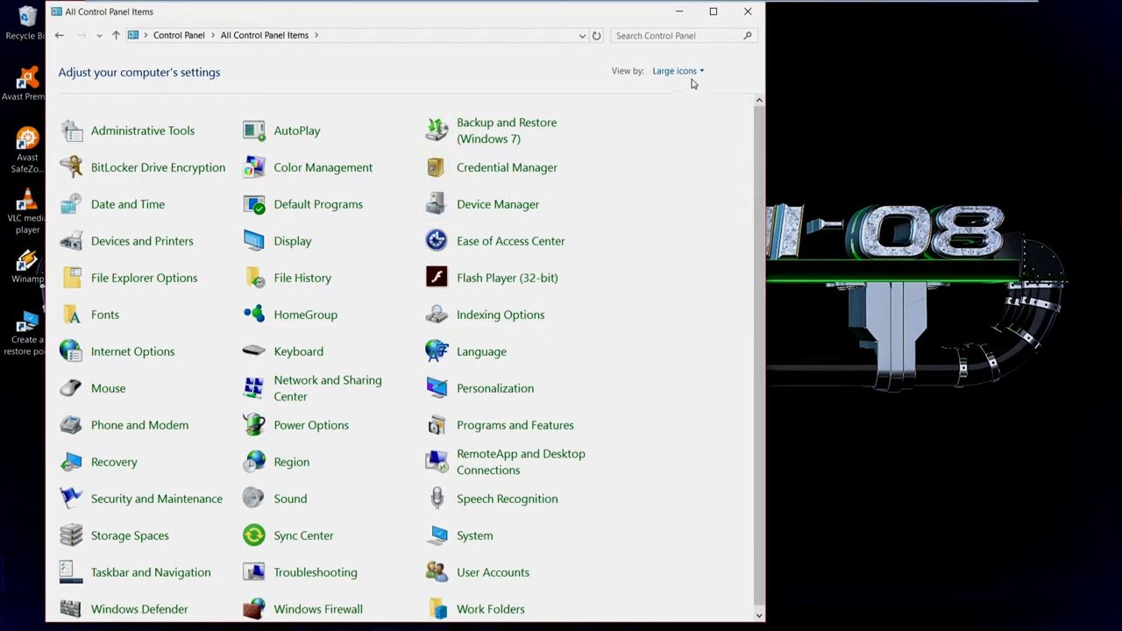
pyautogui.rightClick(471, 130)
pyautogui.click(501, 136)
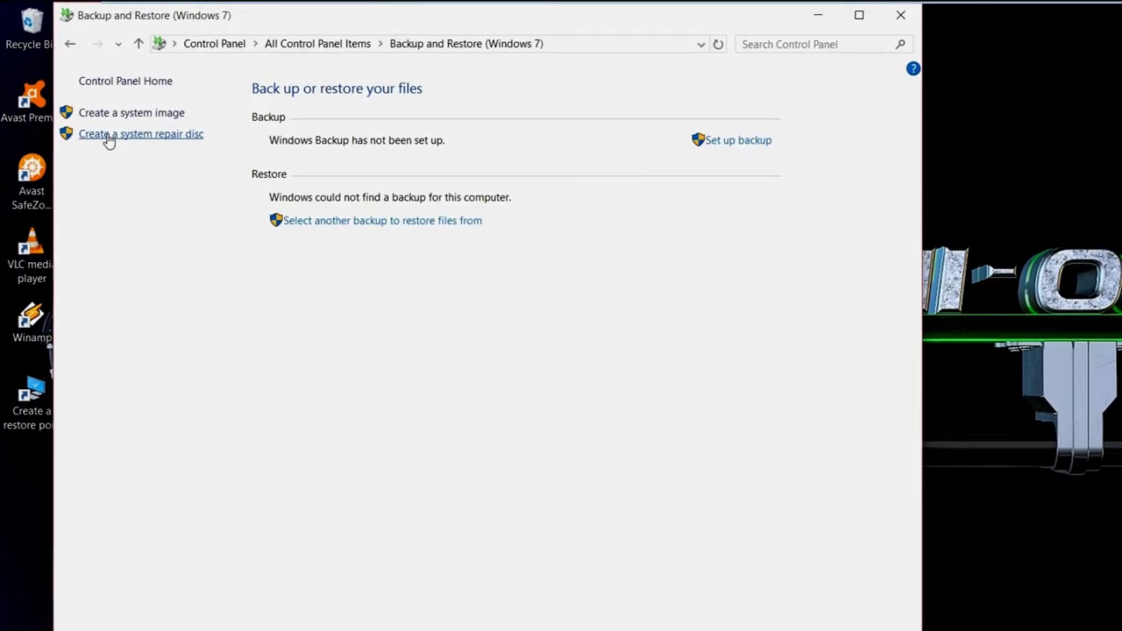
# Step: Create a system repair disc using DVD RW Drive (E:), keeping the progress dialog clear of the Backup and Restore window
pyautogui.click(121, 140)
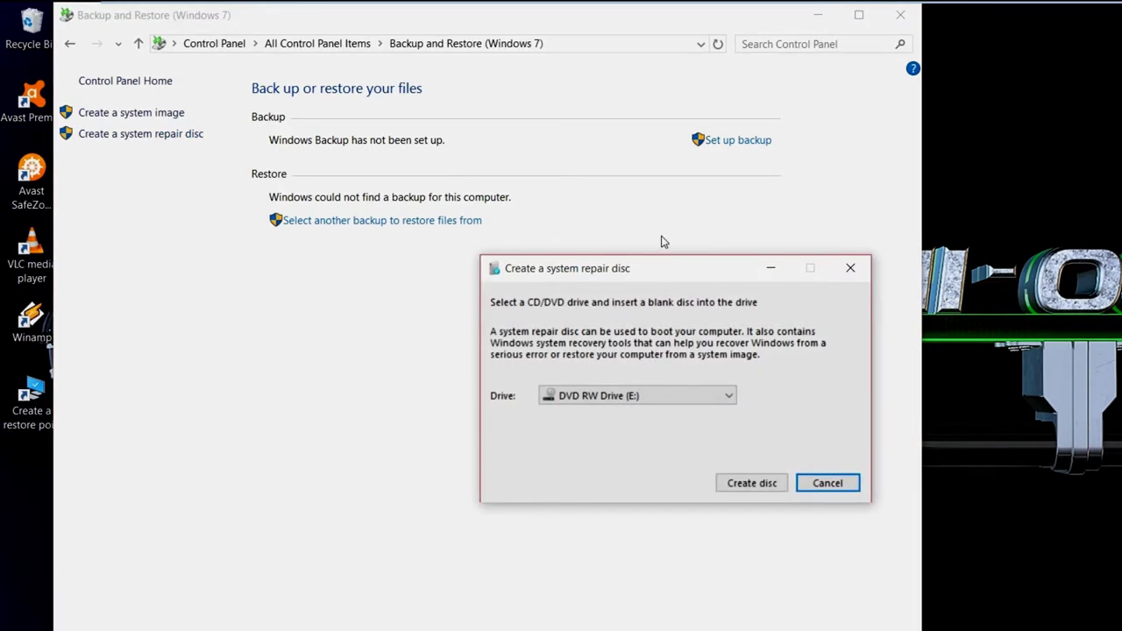
pyautogui.moveTo(670, 271); pyautogui.dragTo(713, 198)
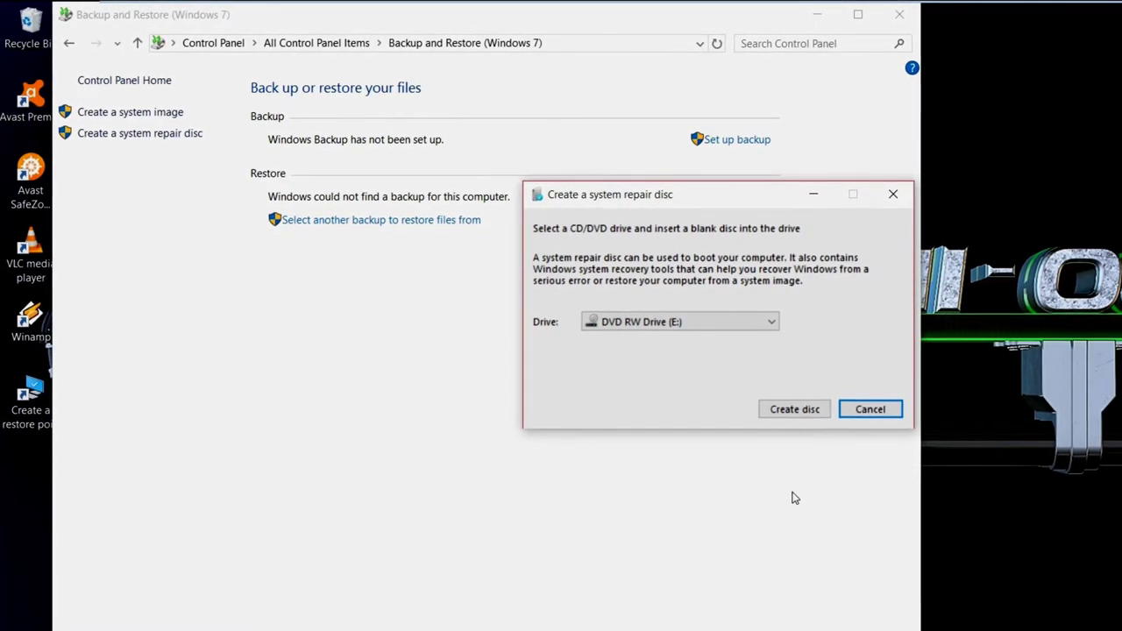
pyautogui.click(794, 409)
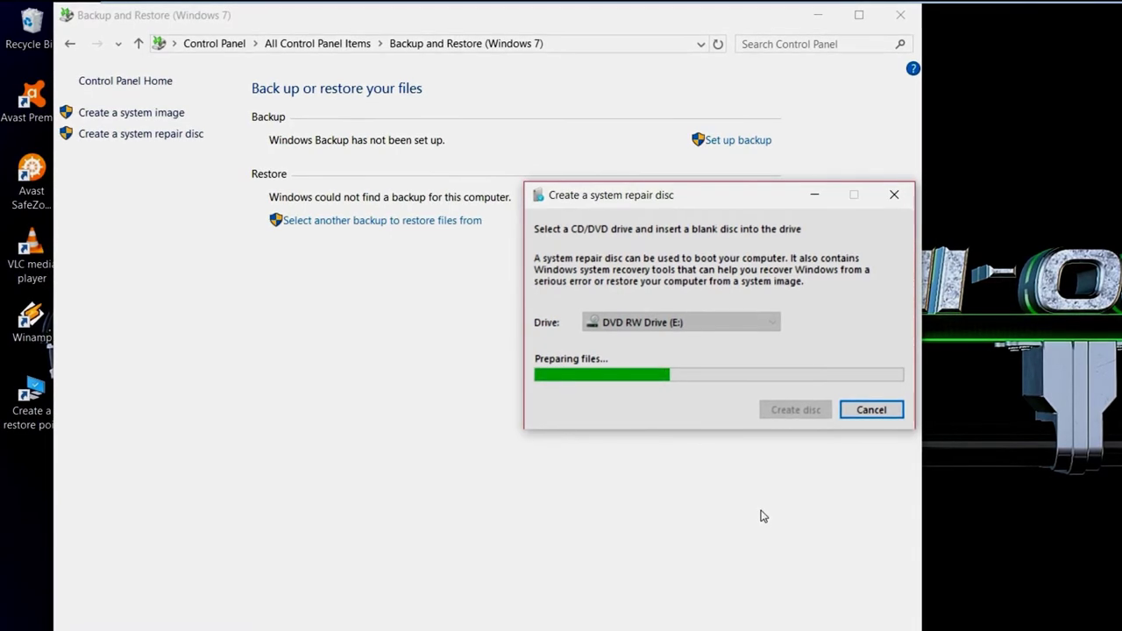
pyautogui.moveTo(741, 196); pyautogui.dragTo(899, 233)
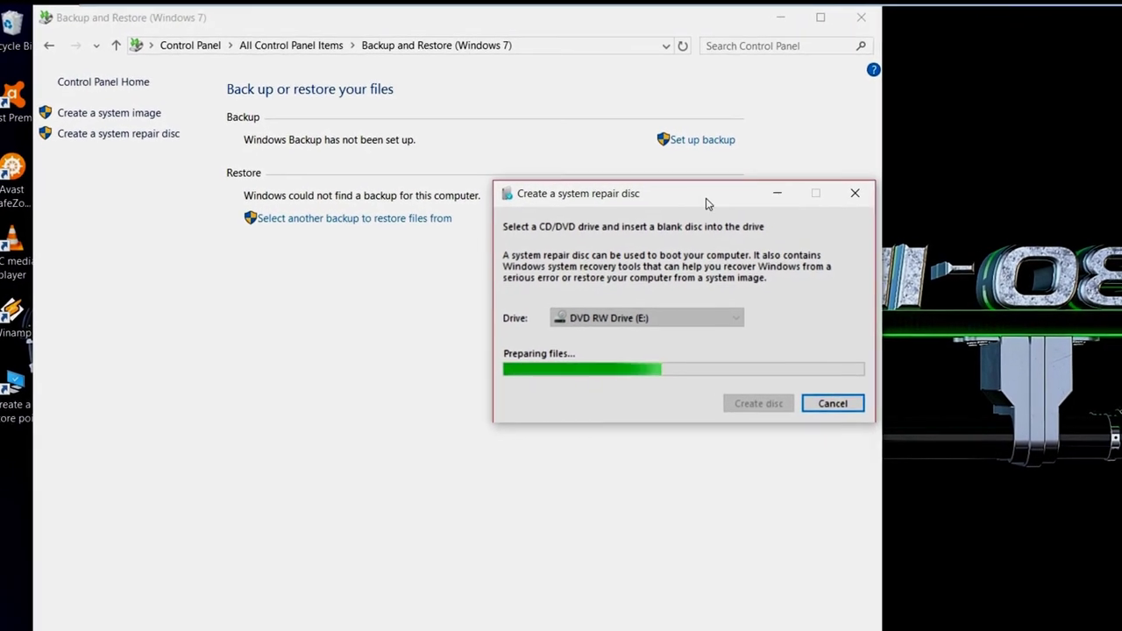
pyautogui.moveTo(815, 223); pyautogui.dragTo(952, 252)
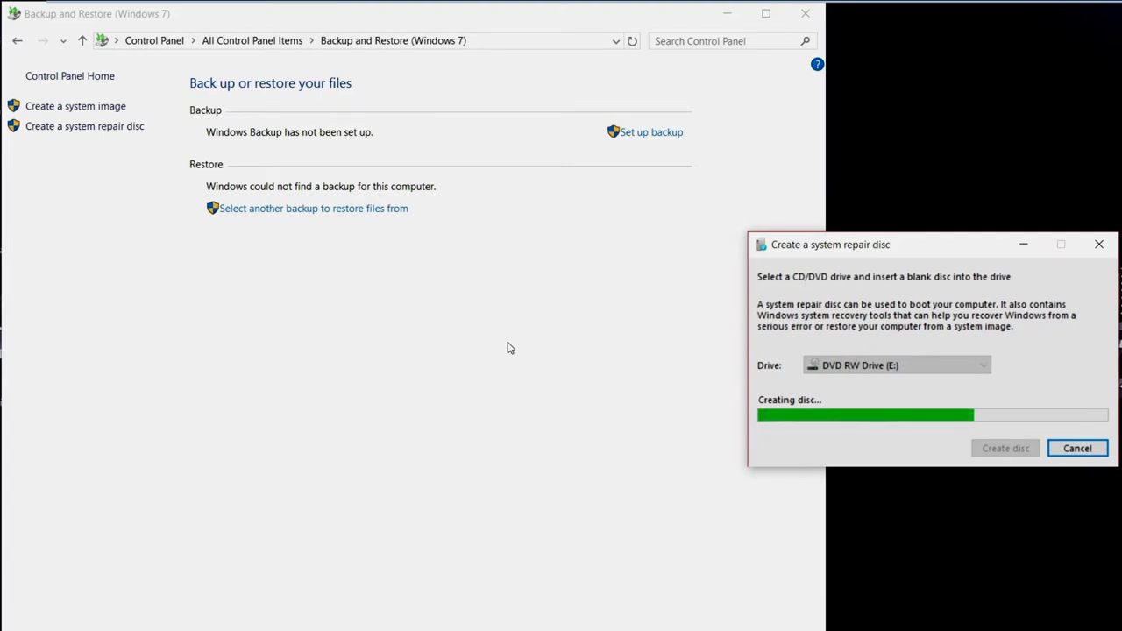
pyautogui.moveTo(938, 252); pyautogui.dragTo(1028, 211)
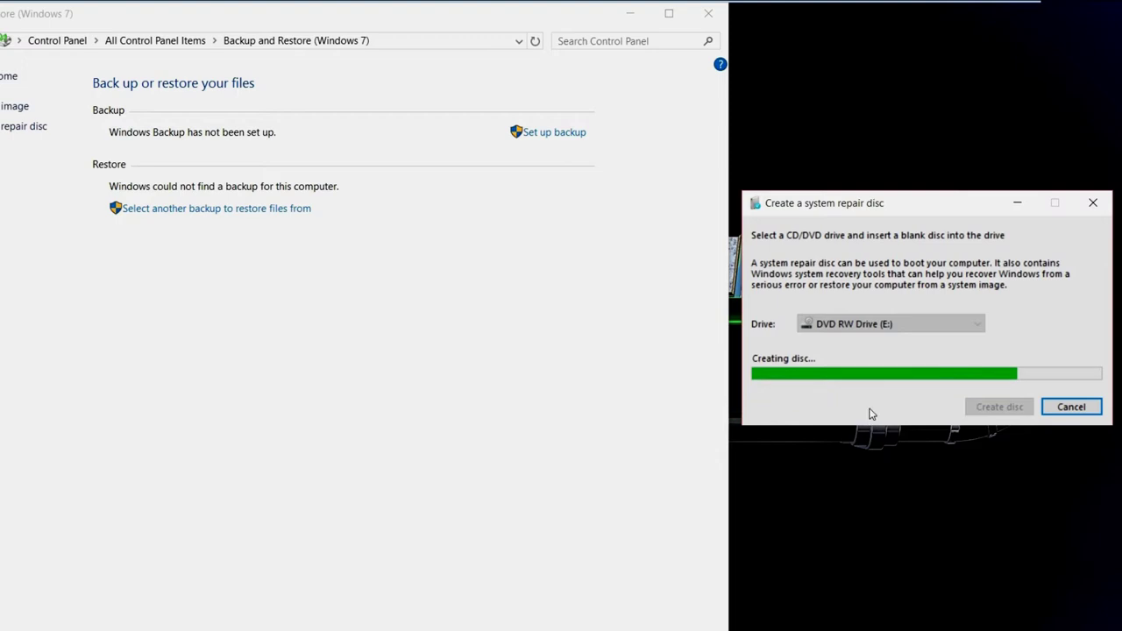
pyautogui.moveTo(952, 204); pyautogui.dragTo(943, 194)
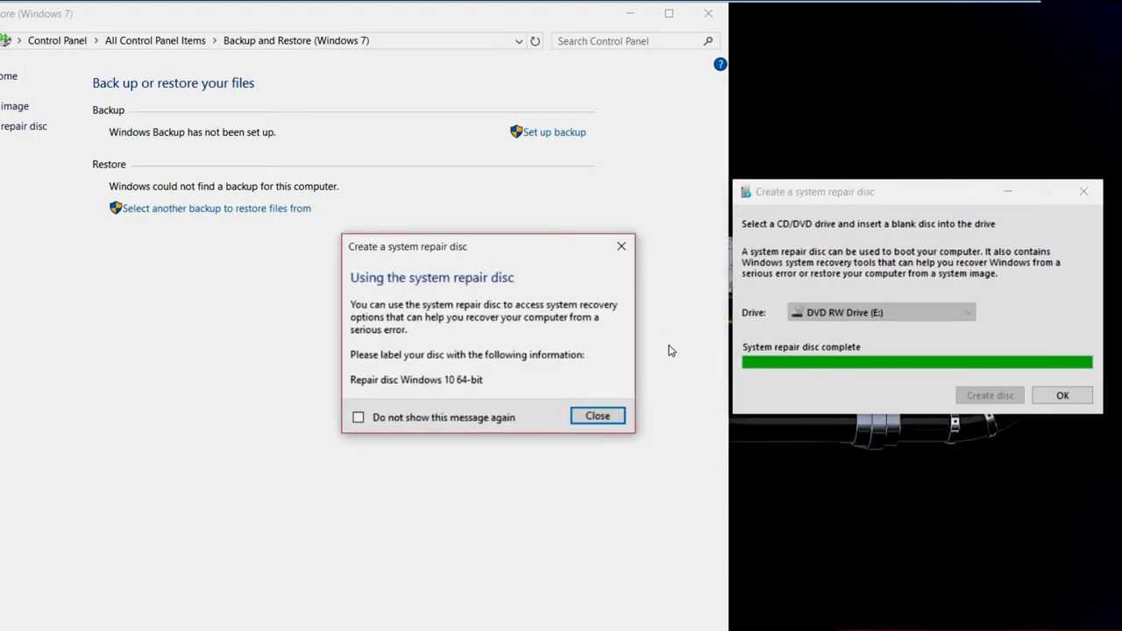
# Step: Dismiss the repair disc labelling message and the completed disc dialog, and close the Backup and Restore window
pyautogui.moveTo(514, 245); pyautogui.dragTo(603, 295)
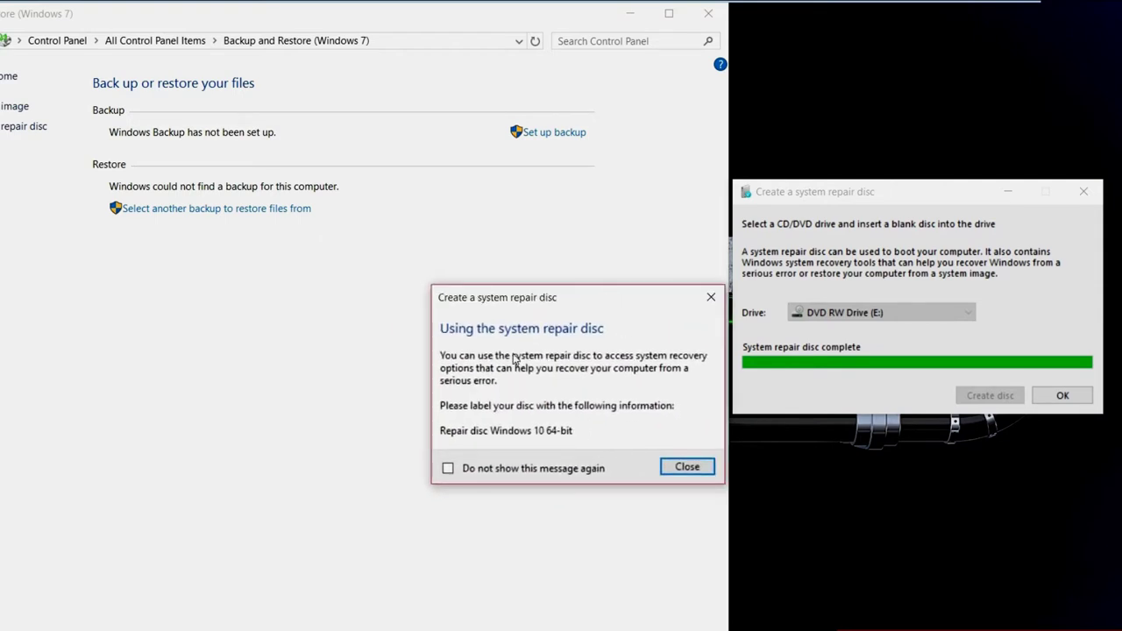
pyautogui.click(688, 467)
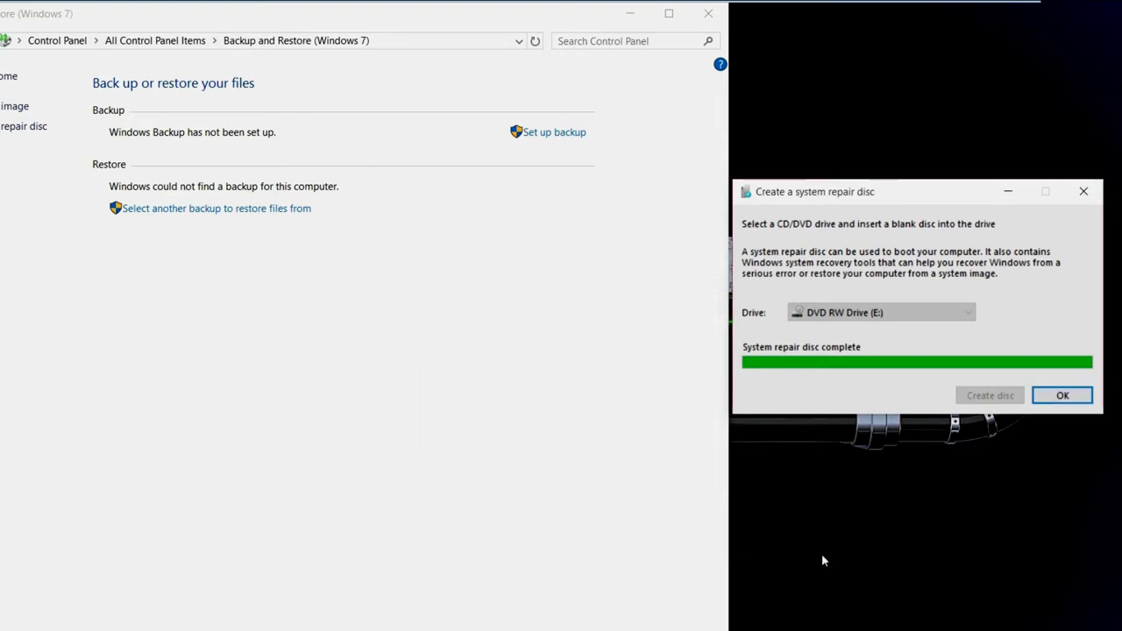
pyautogui.click(1061, 396)
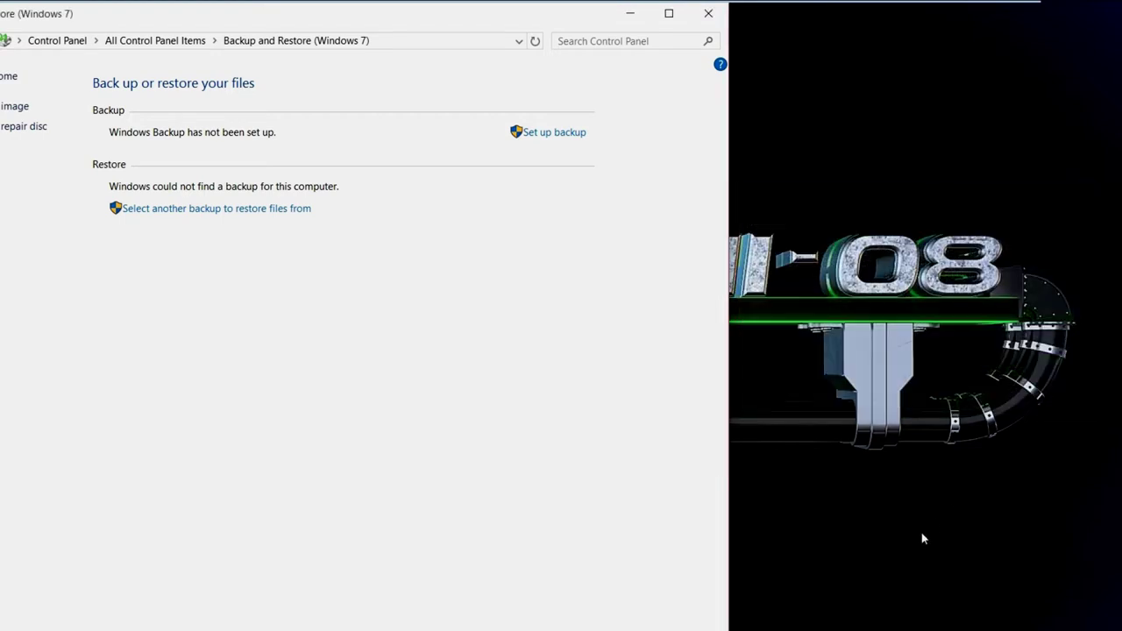
pyautogui.click(708, 13)
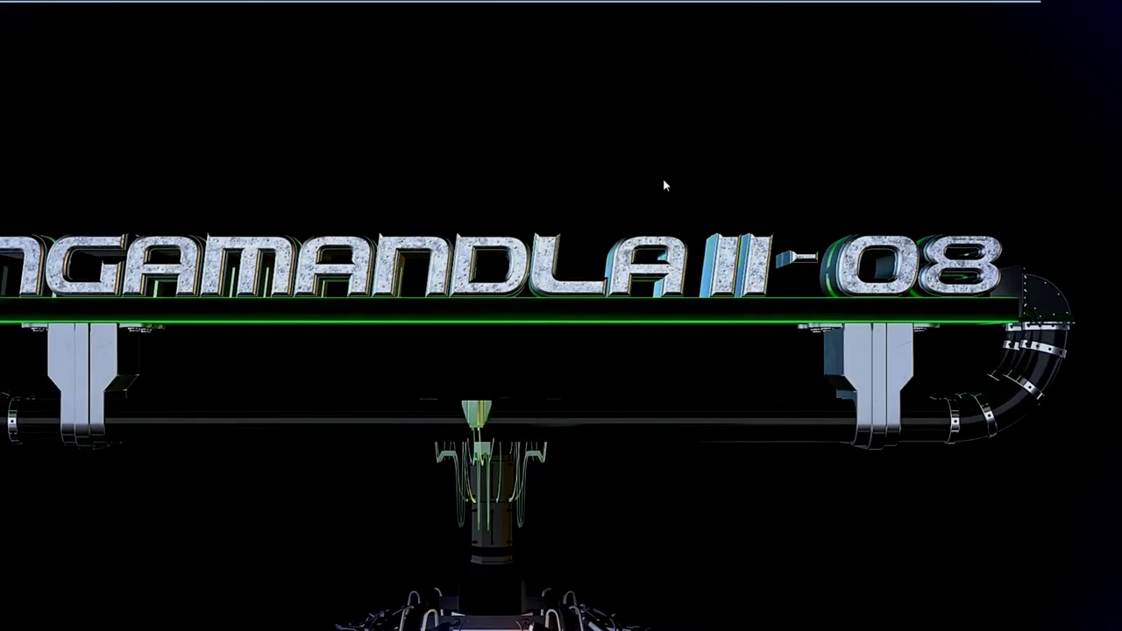
# Step: Open DVD RW Drive (E:) from This PC in File Explorer and look over the repair disc's folders and boot files
pyautogui.moveTo(1112, 109)
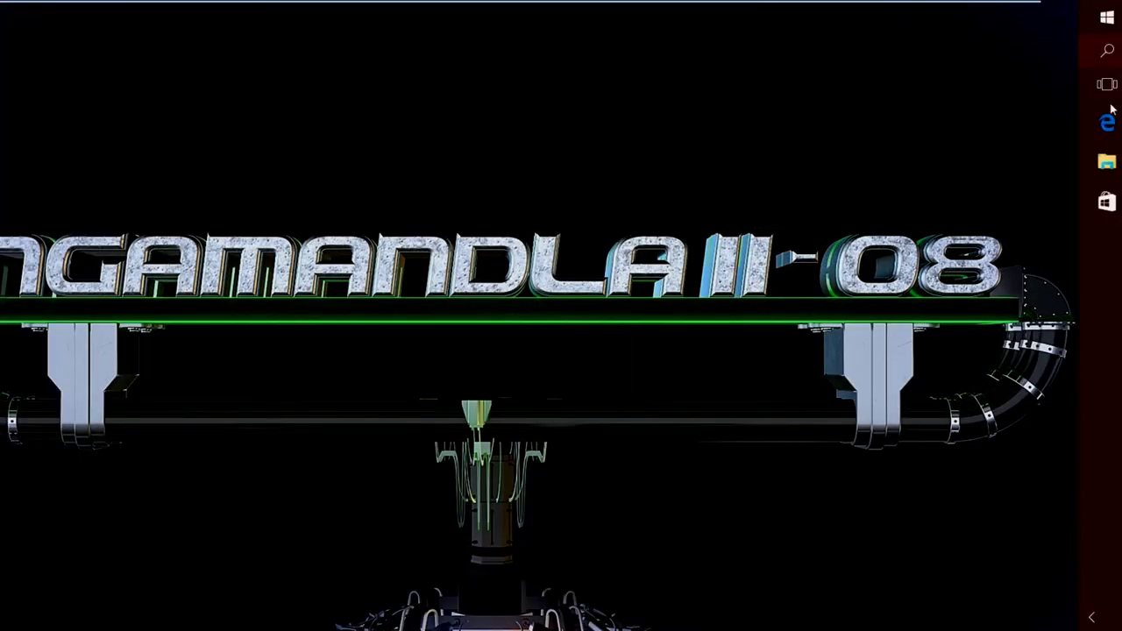
pyautogui.click(1106, 165)
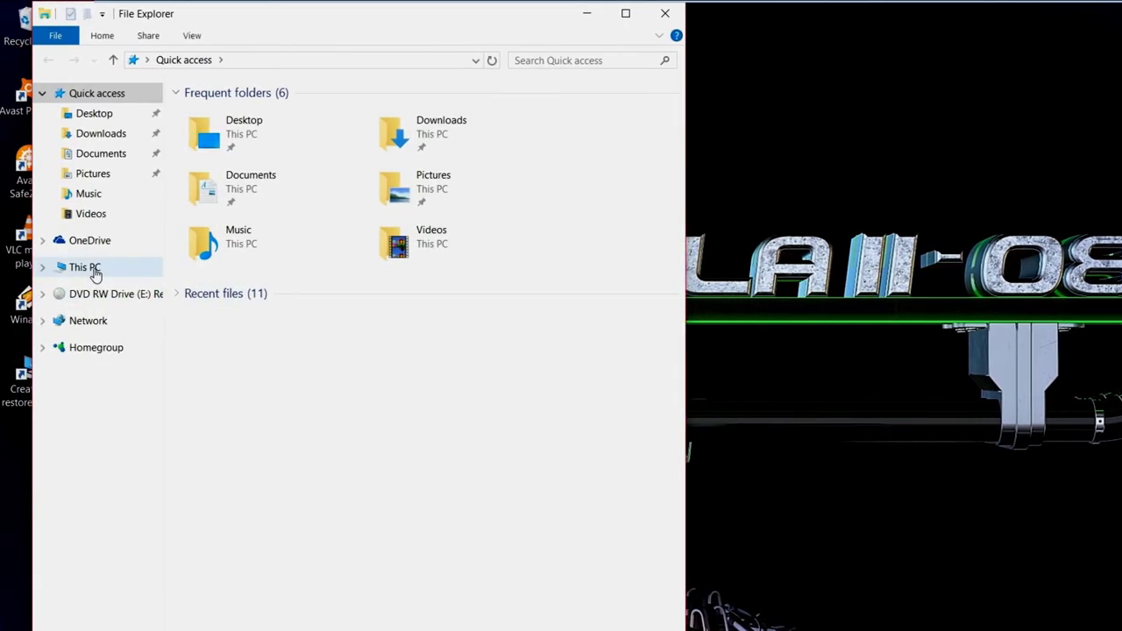
pyautogui.click(93, 271)
pyautogui.rightClick(471, 287)
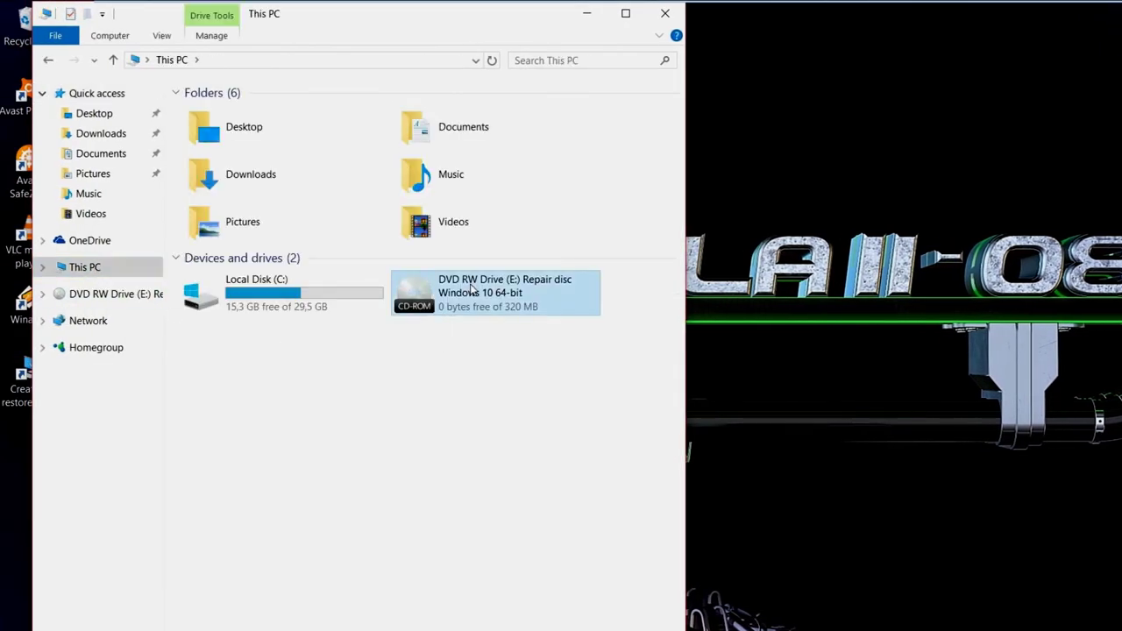
pyautogui.click(510, 299)
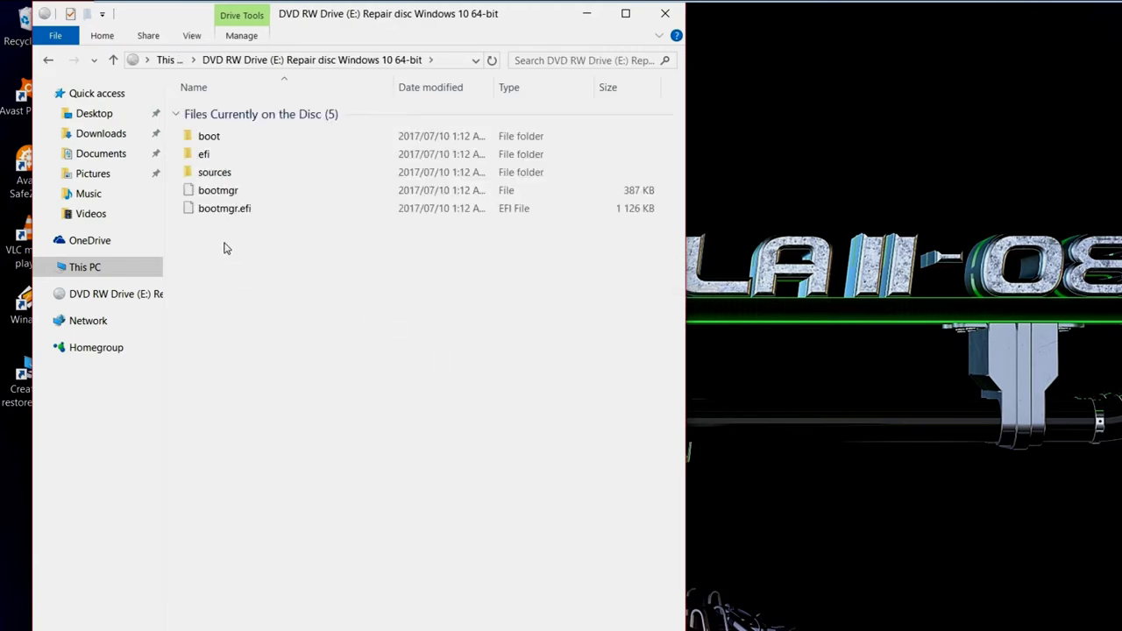
pyautogui.click(208, 139)
pyautogui.click(221, 191)
pyautogui.click(210, 137)
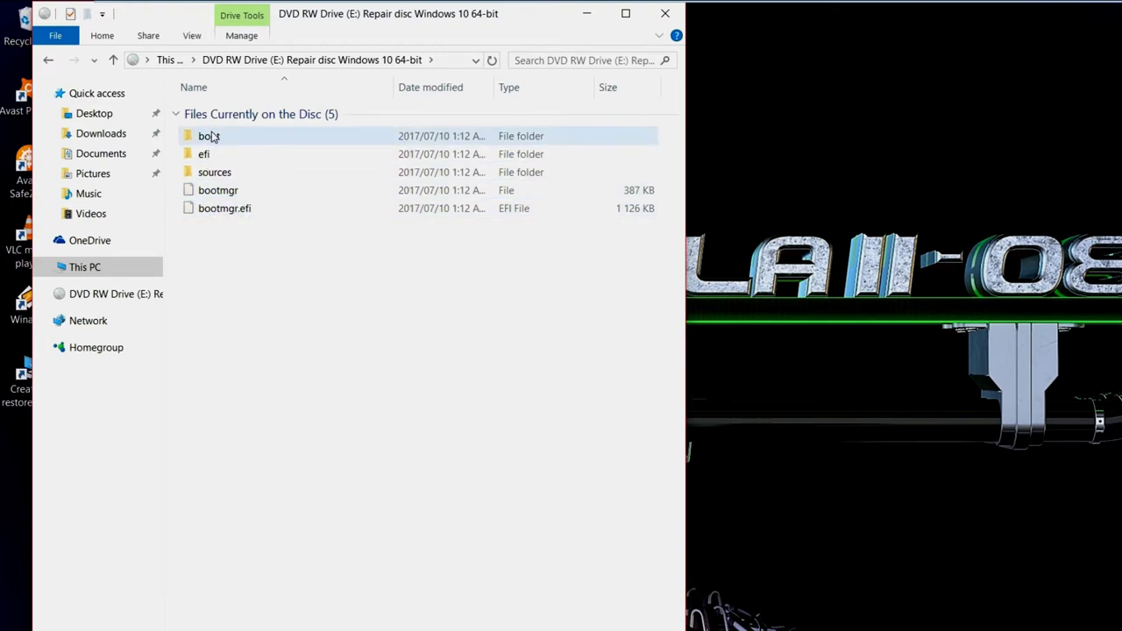
# Step: Check the combined properties of all files and folders on the repair disc, and close File Explorer
pyautogui.moveTo(240, 277); pyautogui.dragTo(184, 114)
pyautogui.rightClick(233, 173)
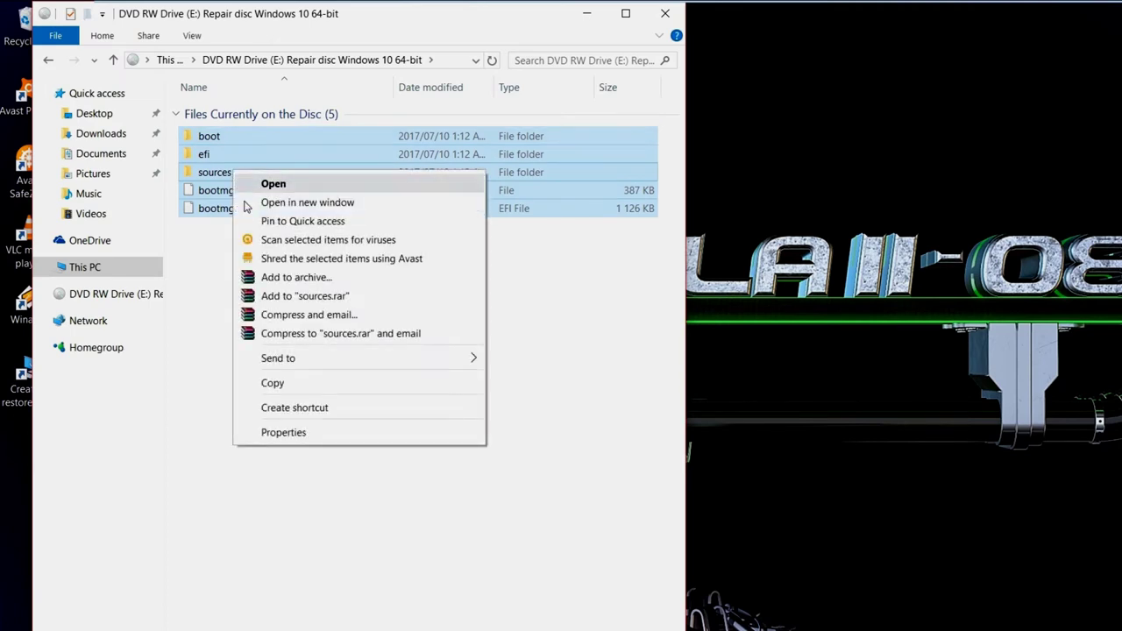
pyautogui.click(278, 431)
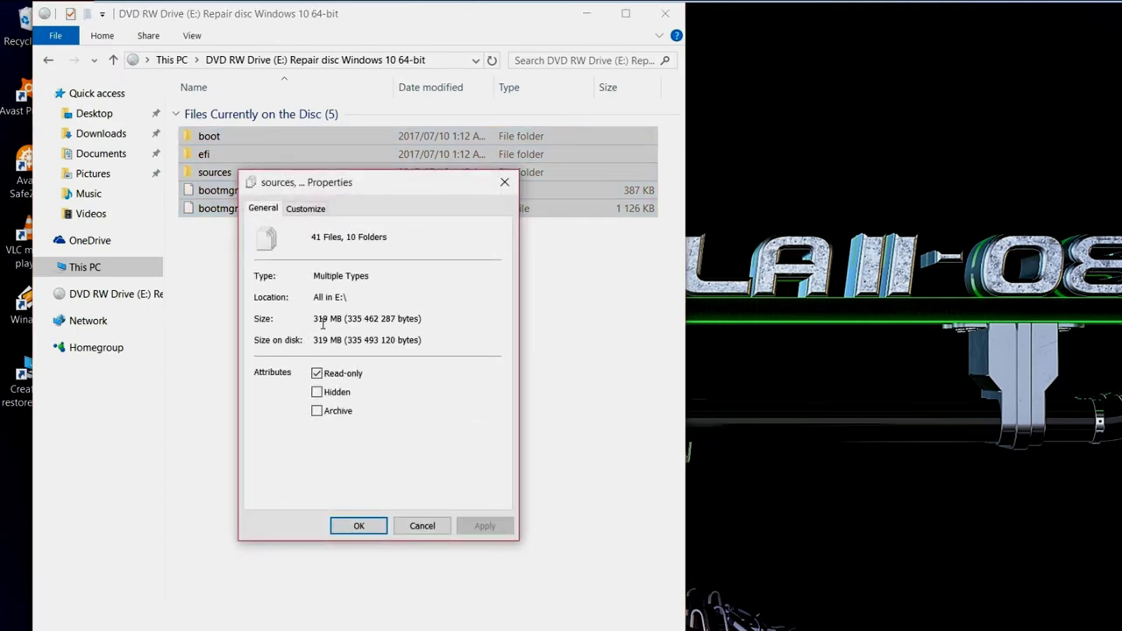
pyautogui.click(359, 526)
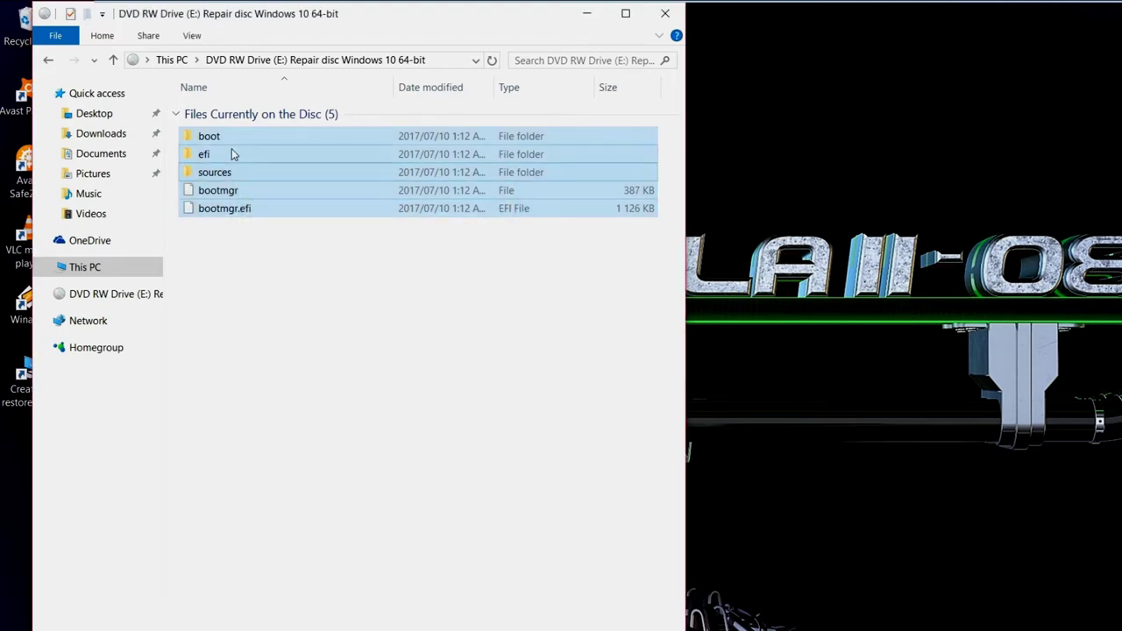
pyautogui.click(49, 63)
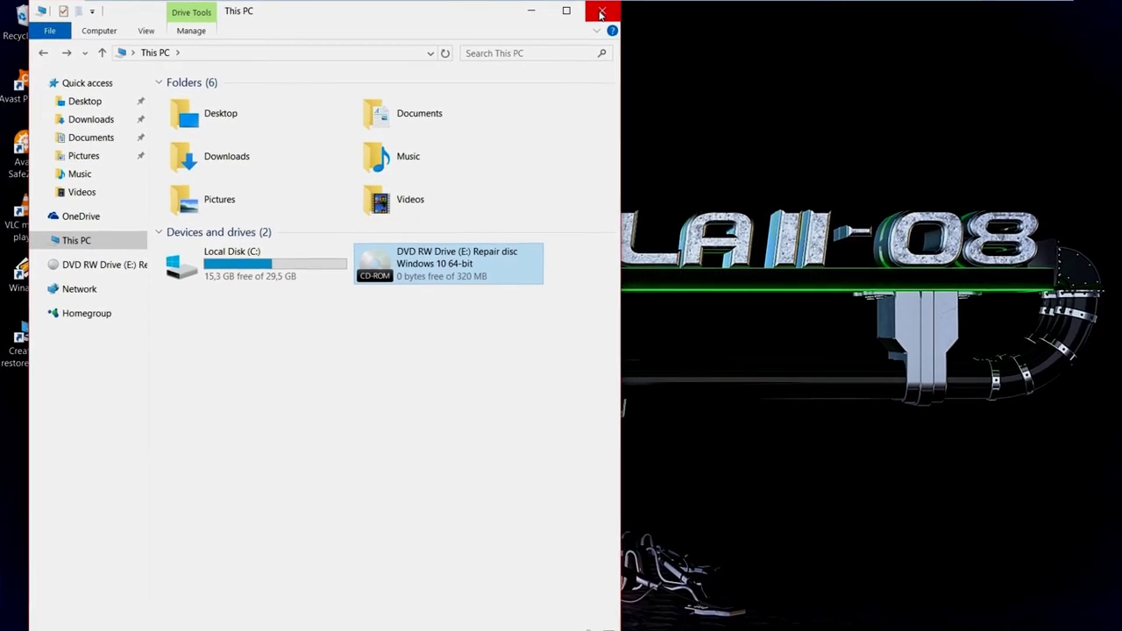
pyautogui.click(601, 14)
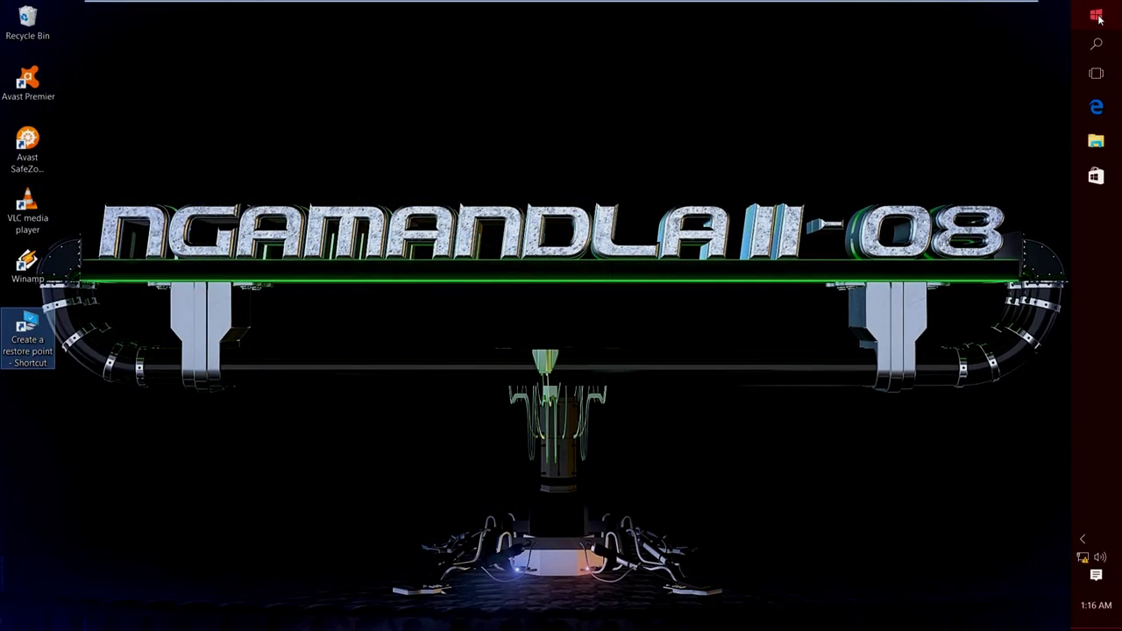
# Step: Restart the computer with the repair disc still in the drive
pyautogui.click(1096, 15)
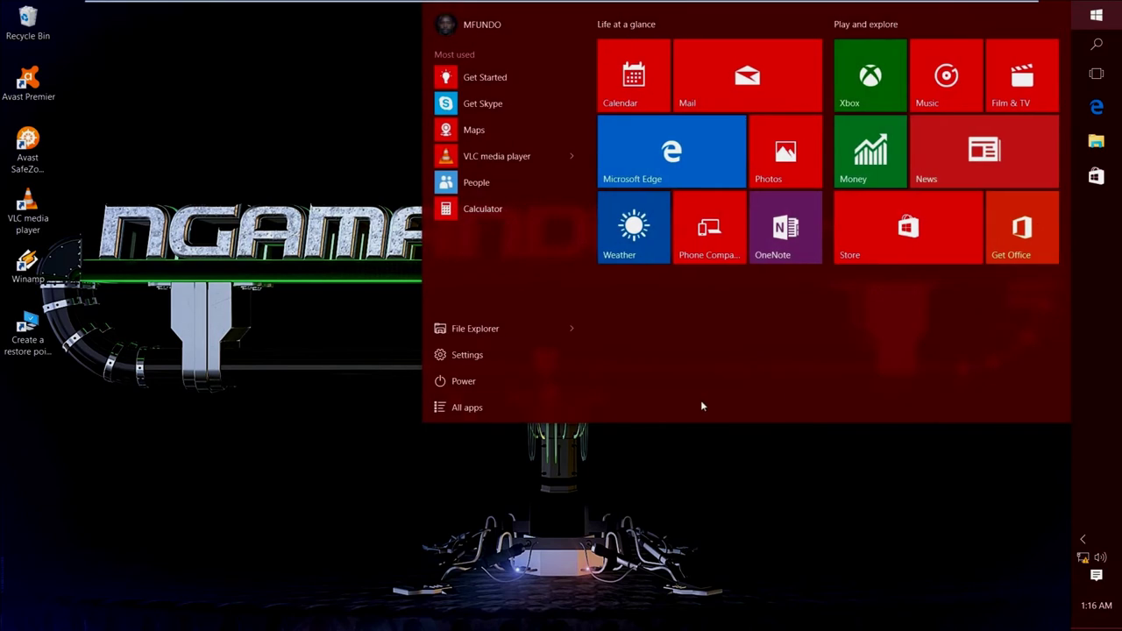
pyautogui.click(463, 384)
pyautogui.click(499, 354)
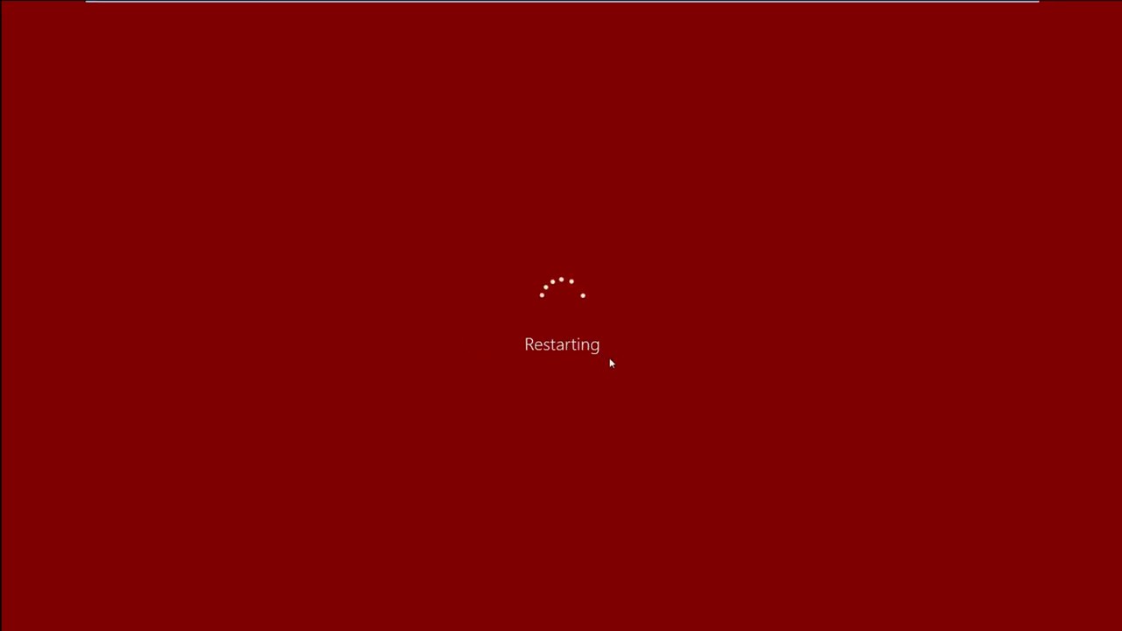